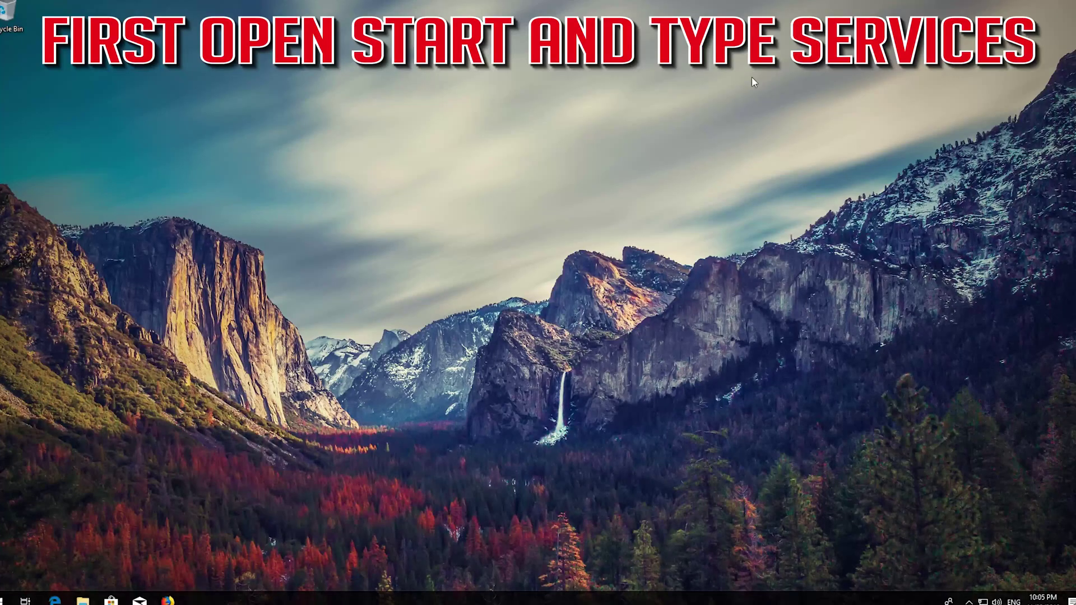
- Search the Start menu for 'services' and launch the Services app
text(services)
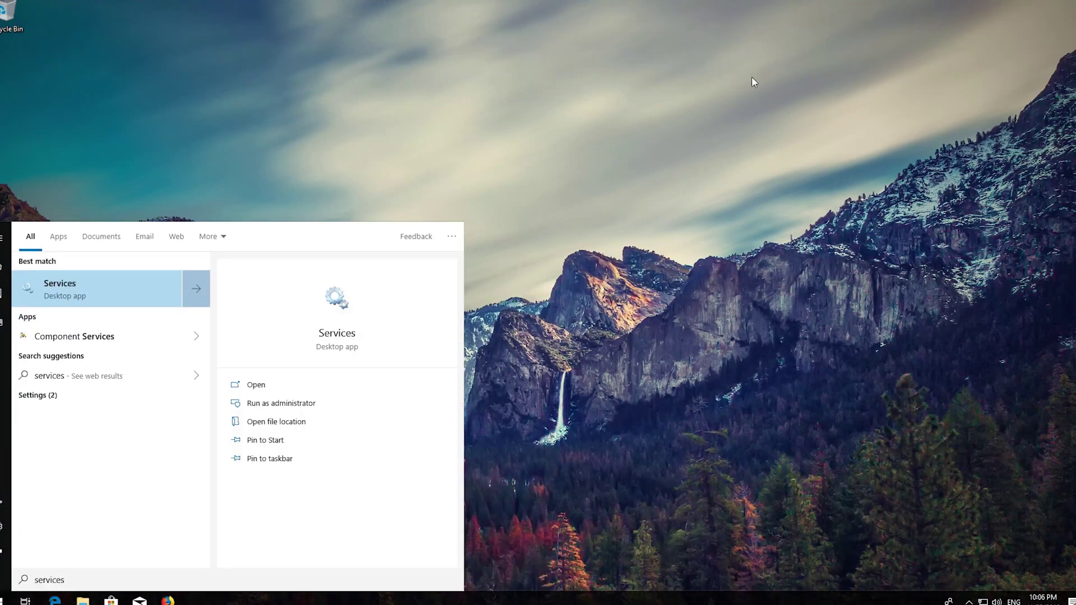
click(111, 287)
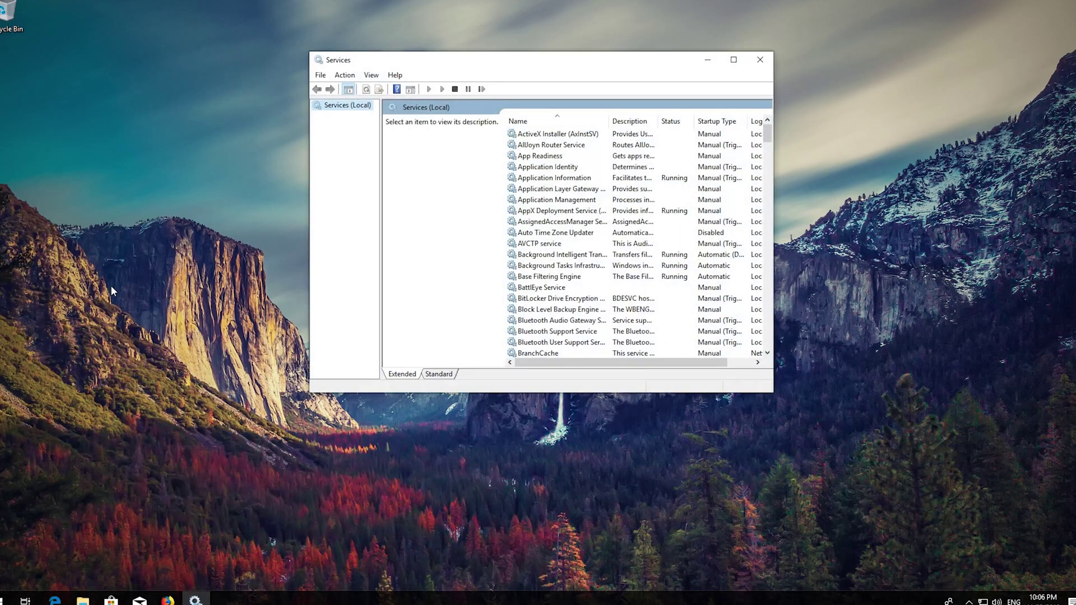
- Scroll the services list down to Windows Update and select it
click(538, 244)
scroll(538, 242, down, 8)
scroll(538, 243, down, 20)
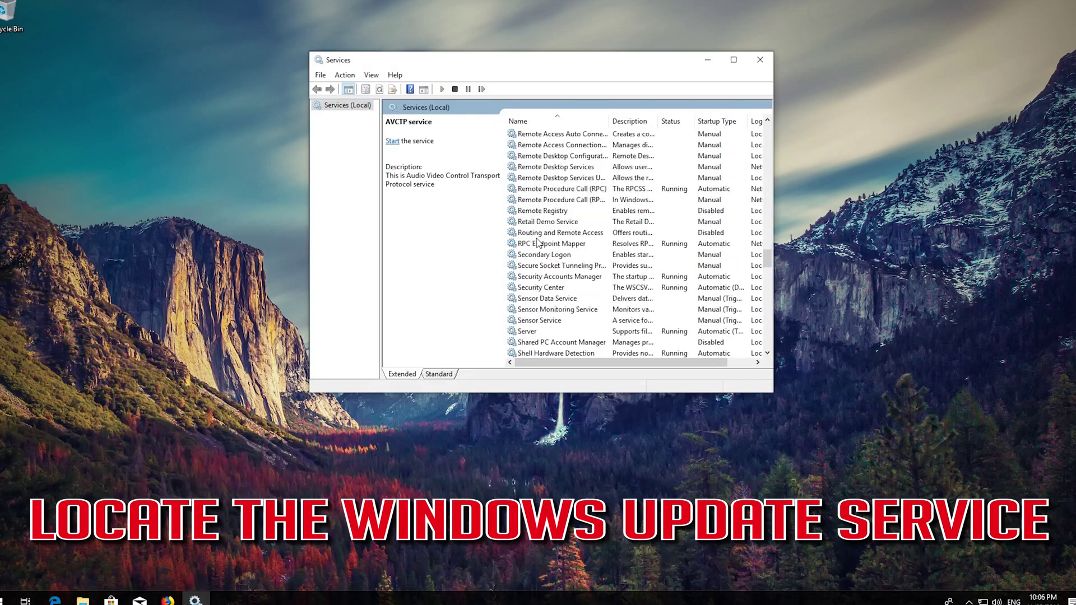
scroll(538, 243, down, 12)
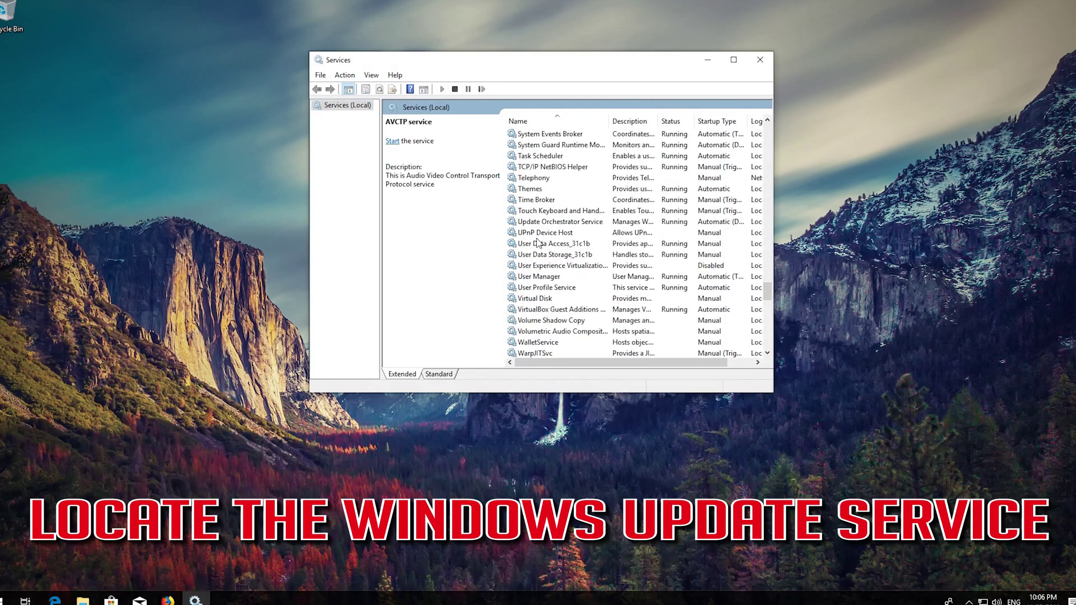
scroll(538, 243, down, 5)
scroll(538, 244, down, 10)
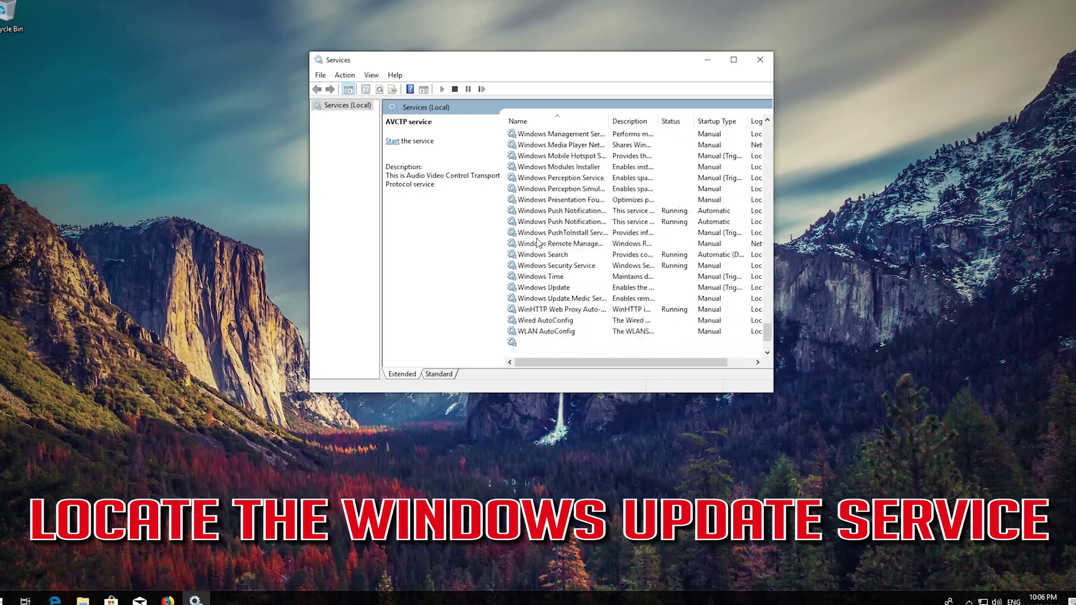
click(547, 288)
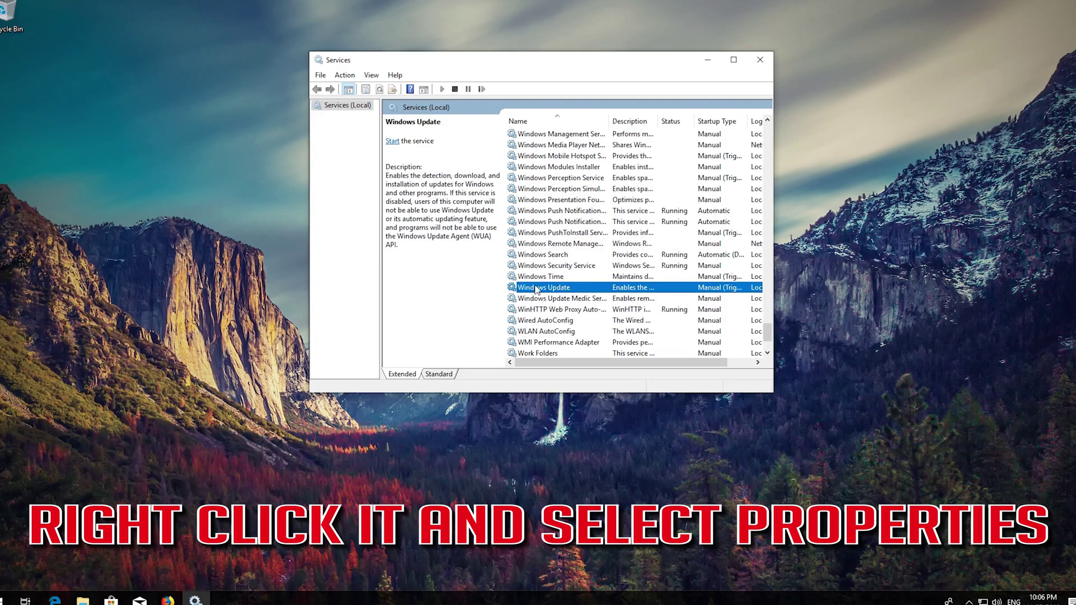
- Open the Properties dialog of the Windows Update service from its context menu
right_click(556, 289)
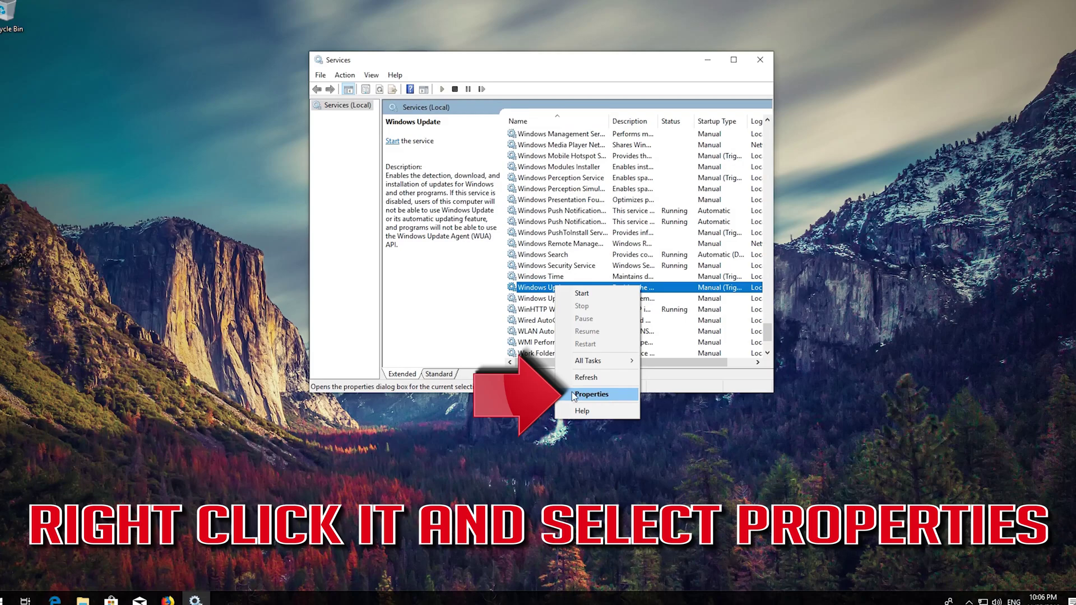
click(592, 395)
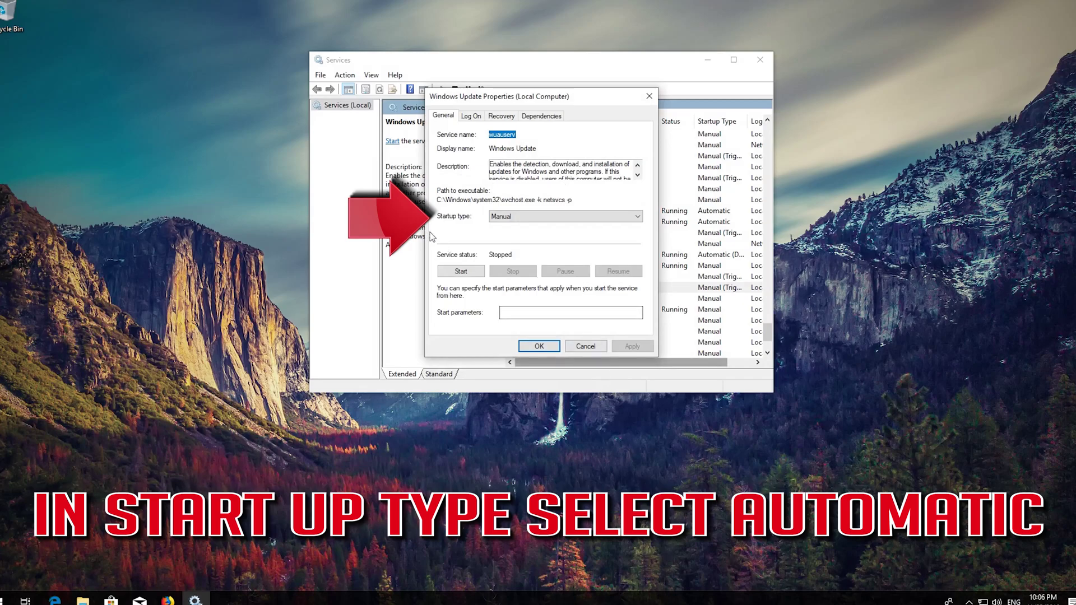
- Change Windows Update's startup type from Manual to Automatic, apply it and confirm
click(558, 219)
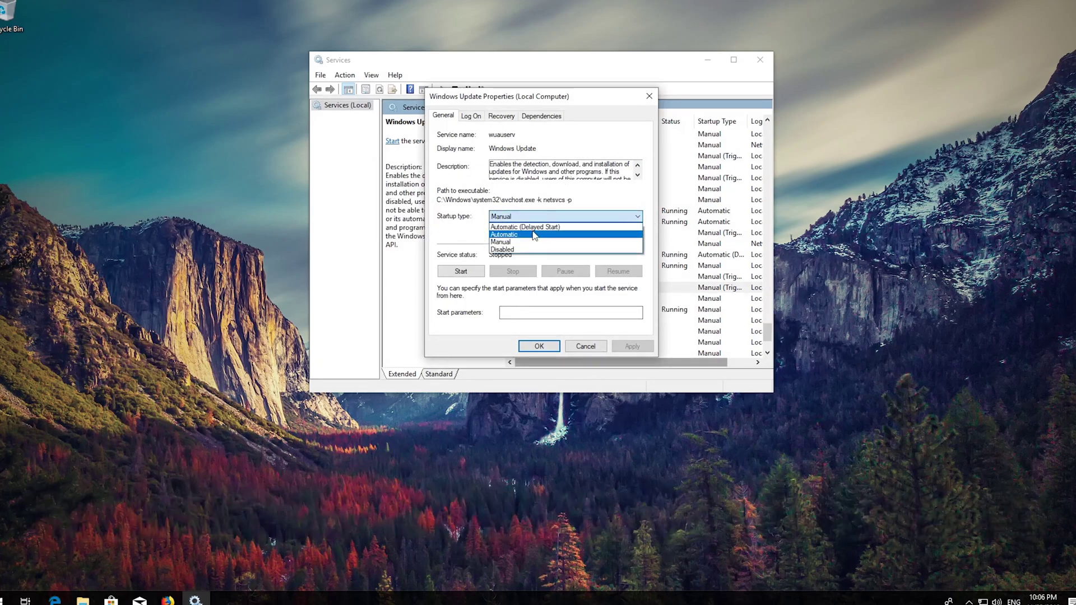
click(532, 235)
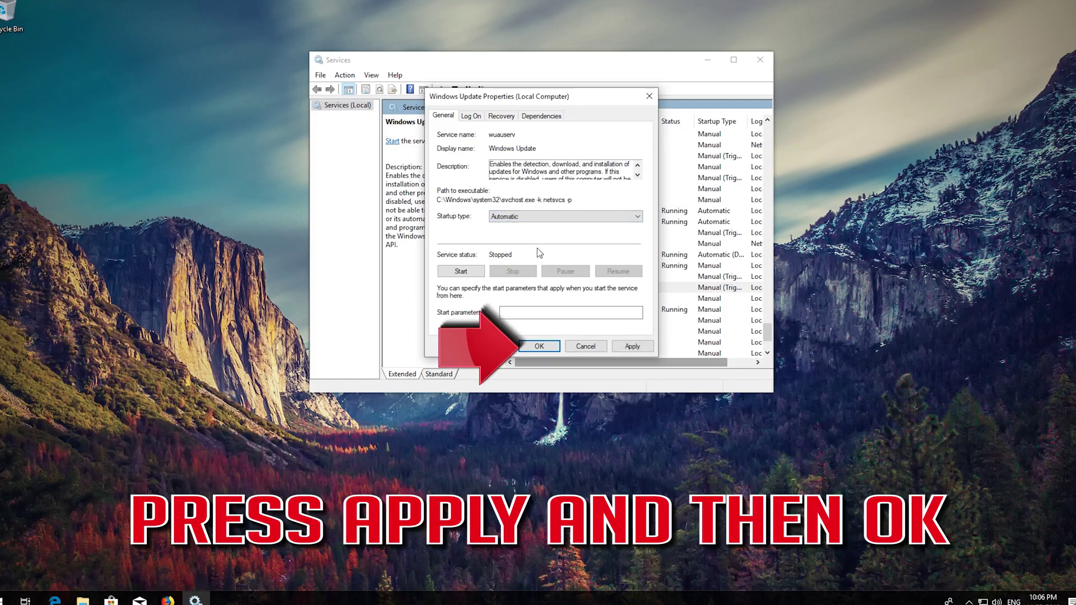
click(637, 347)
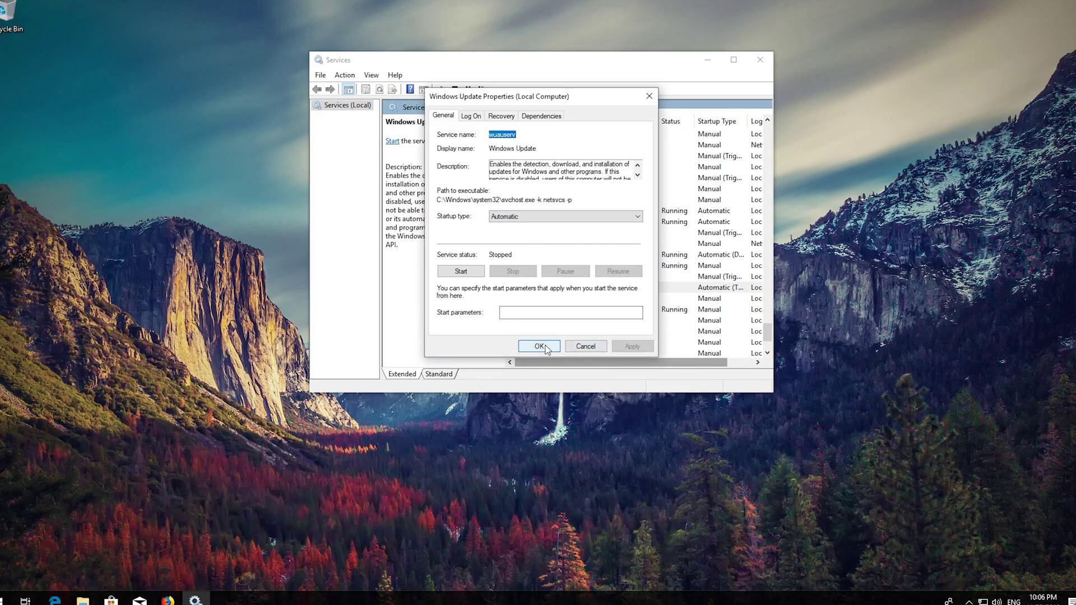
click(539, 346)
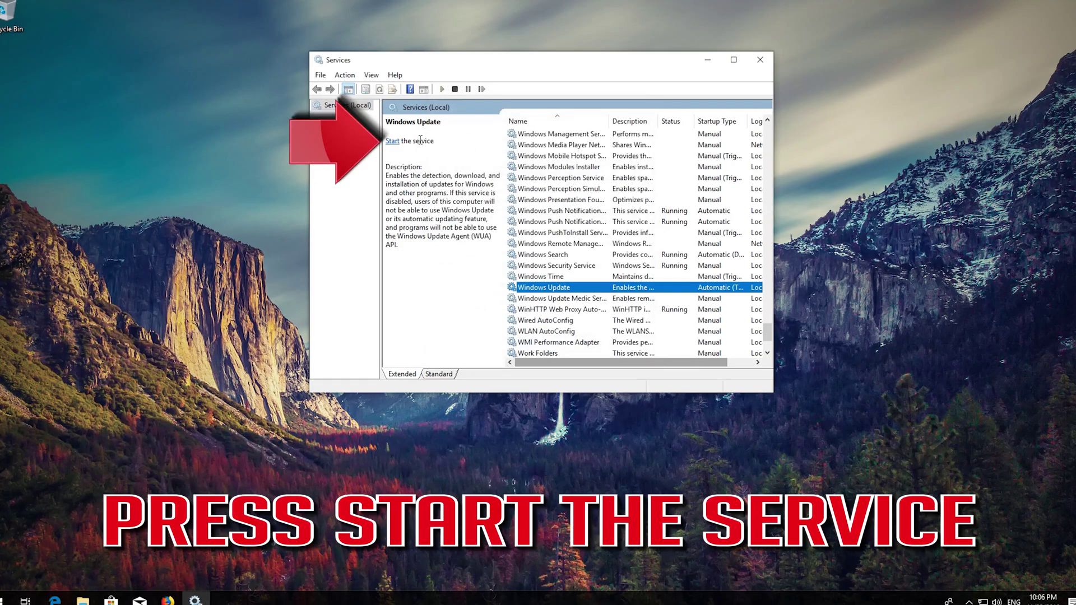
- Start the Windows Update service, restart it, and close the Services window
click(392, 141)
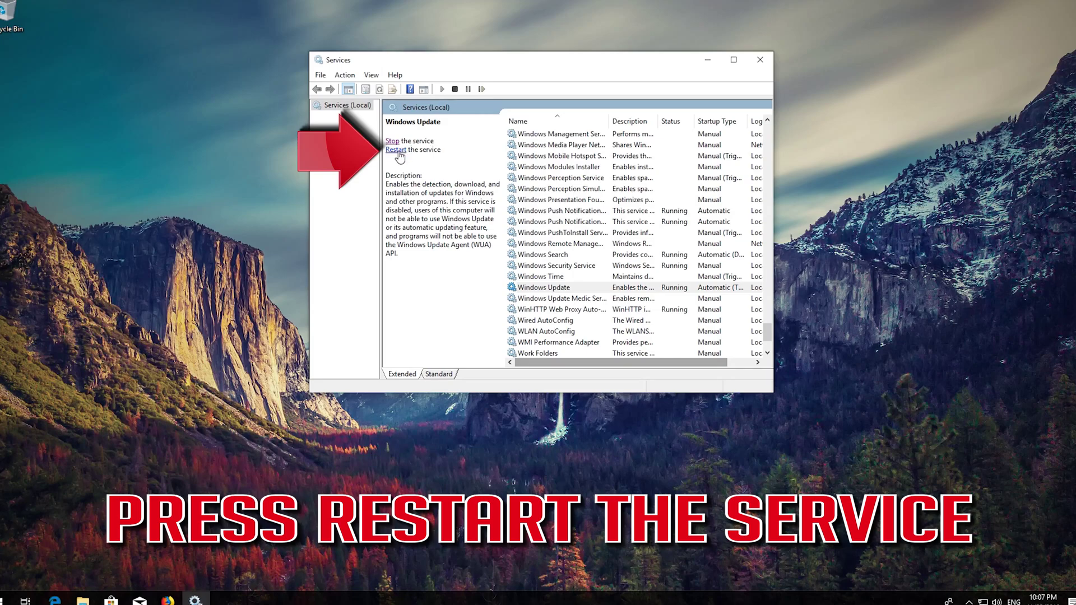
click(397, 150)
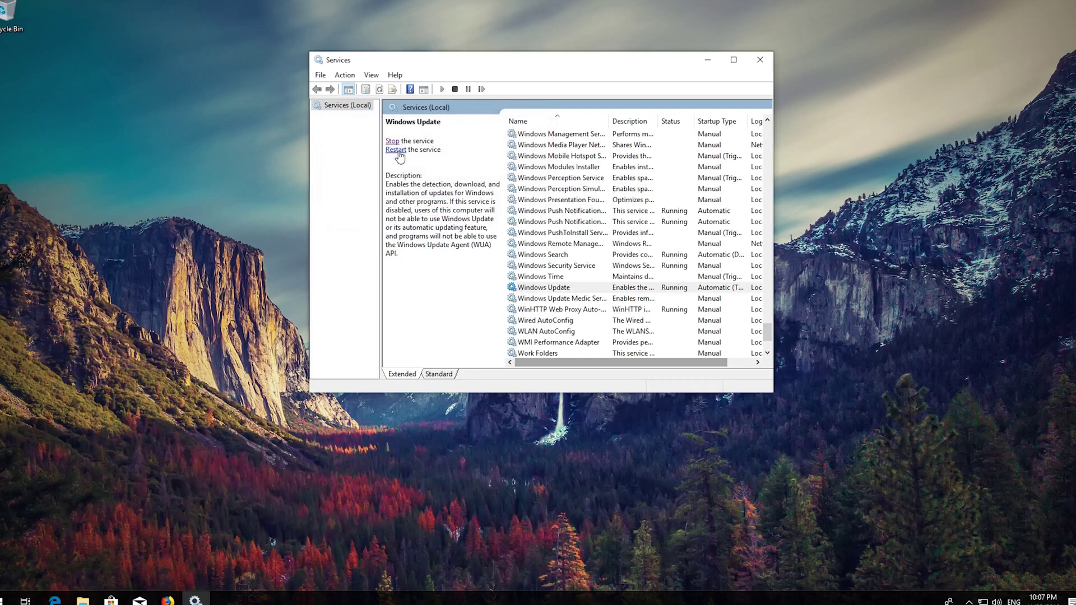
click(772, 58)
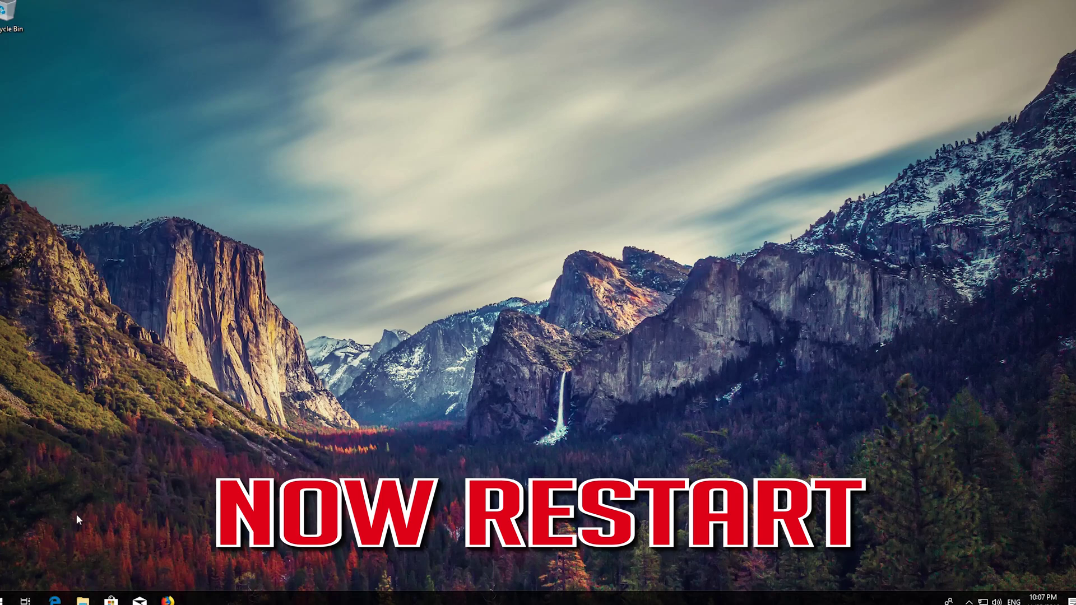
- Restart the computer from the Start menu's power options
click(11, 599)
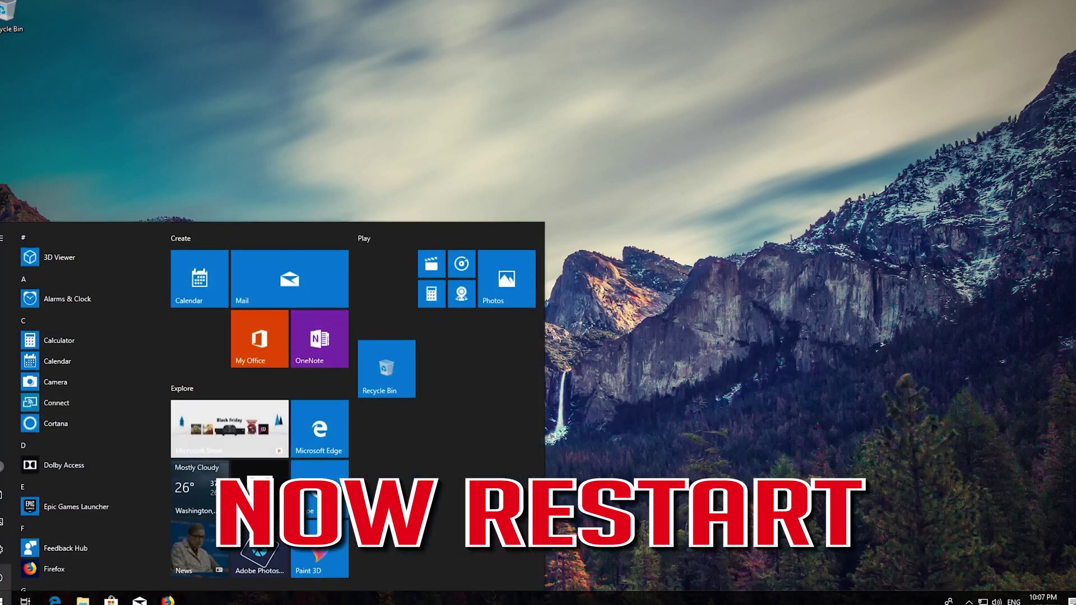
click(2, 577)
click(3, 547)
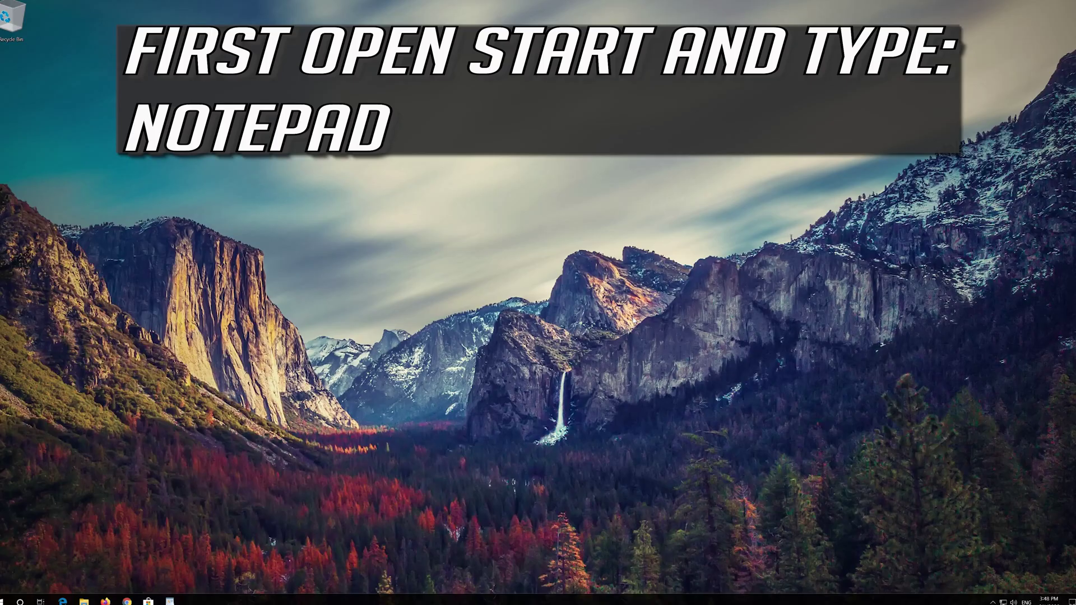
key(super)
- Launch a new blank Notepad window from a Start search for 'notepad'
text(notepad)
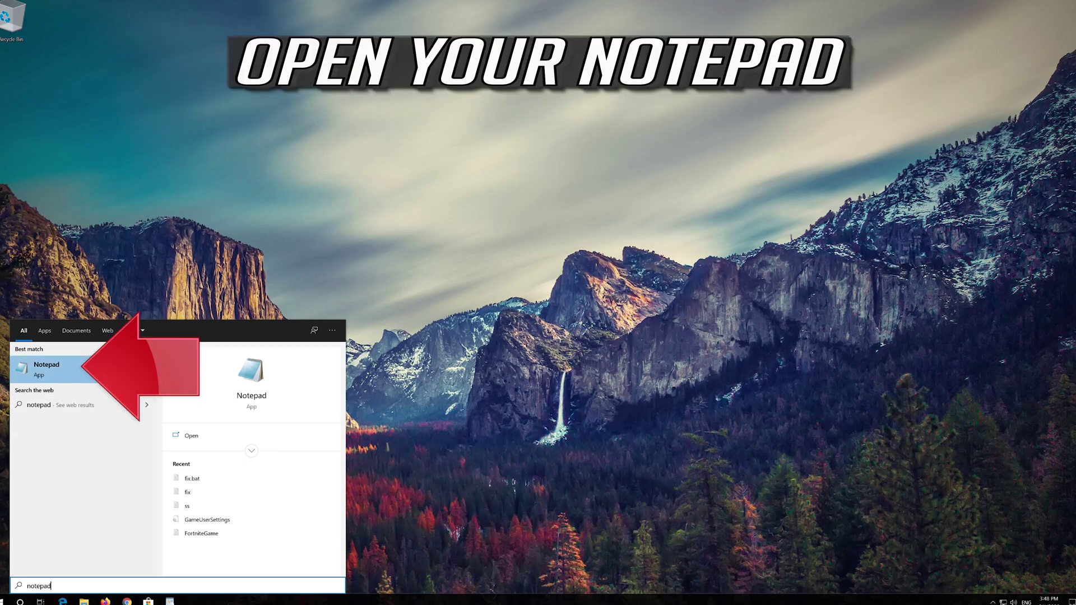
click(98, 364)
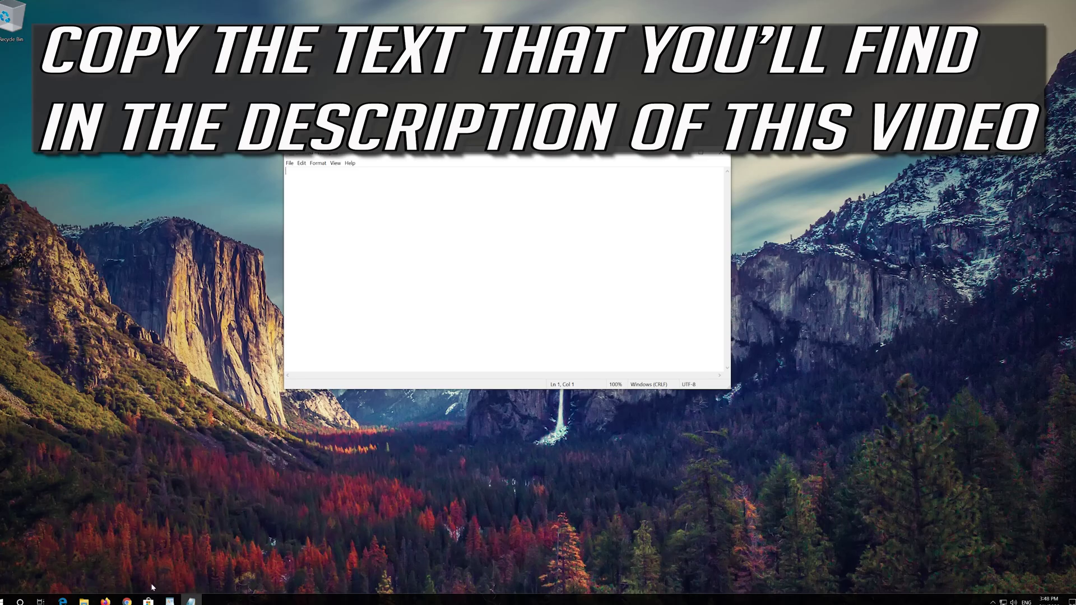
click(170, 601)
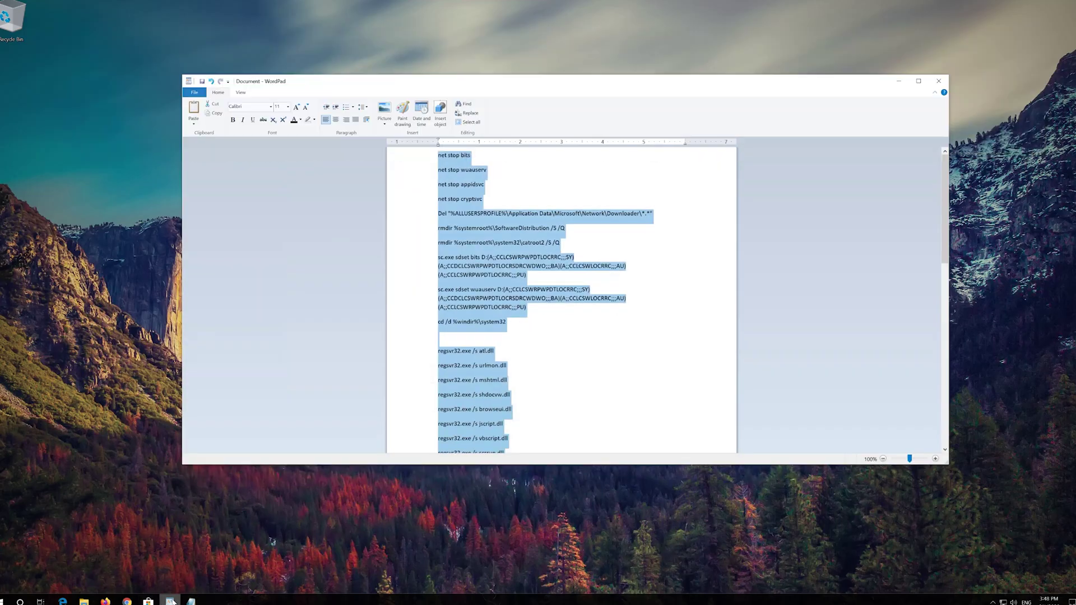
- Copy the WordPad commands from 'net stop bits' to 'net start cryptsvc', then minimize WordPad
click(442, 156)
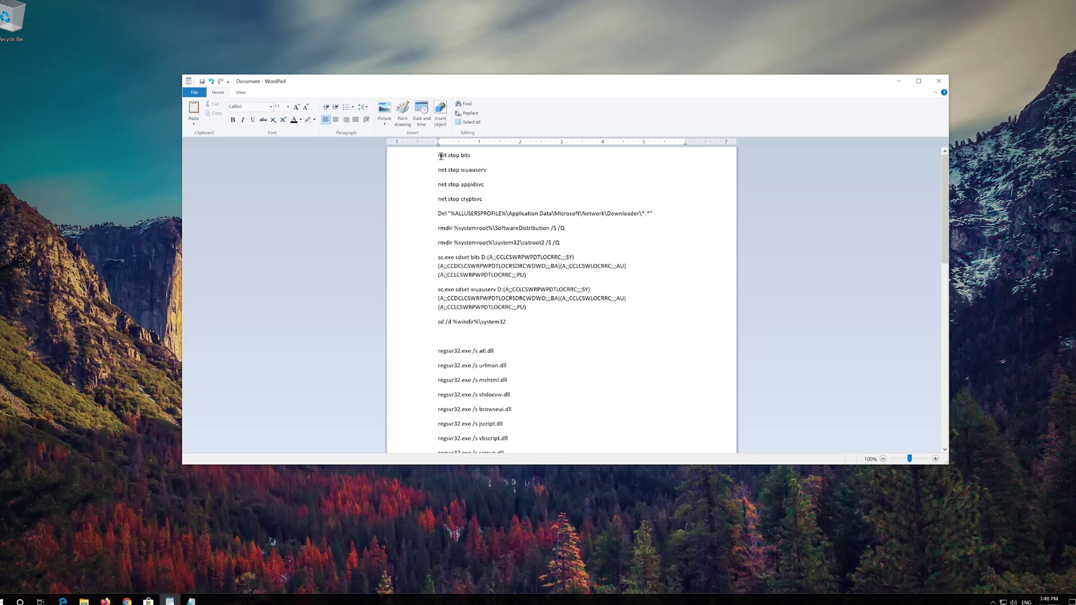
drag(440, 155, 642, 489)
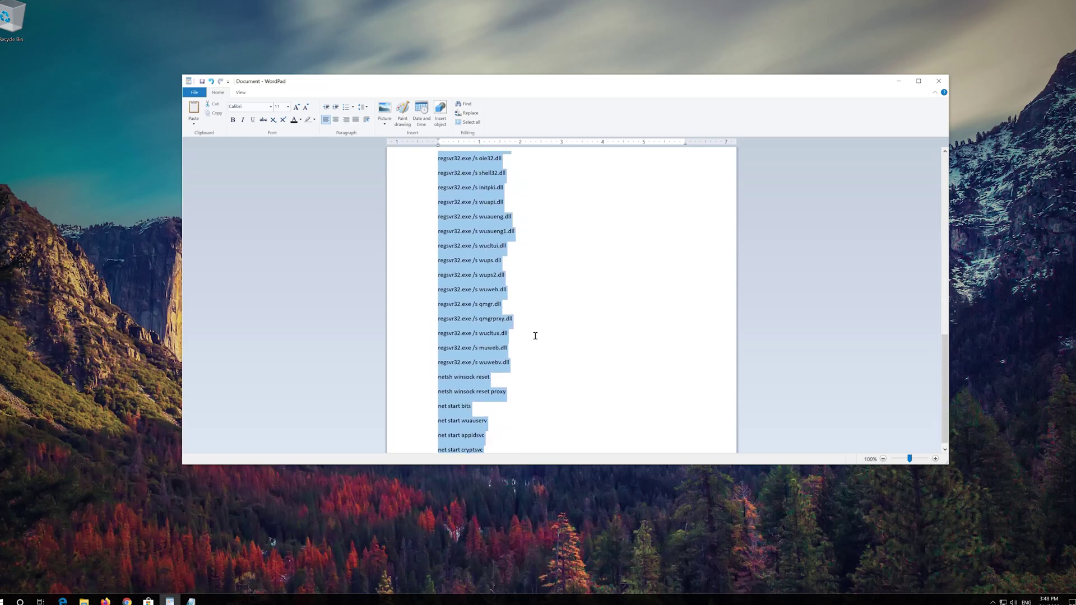
right_click(490, 247)
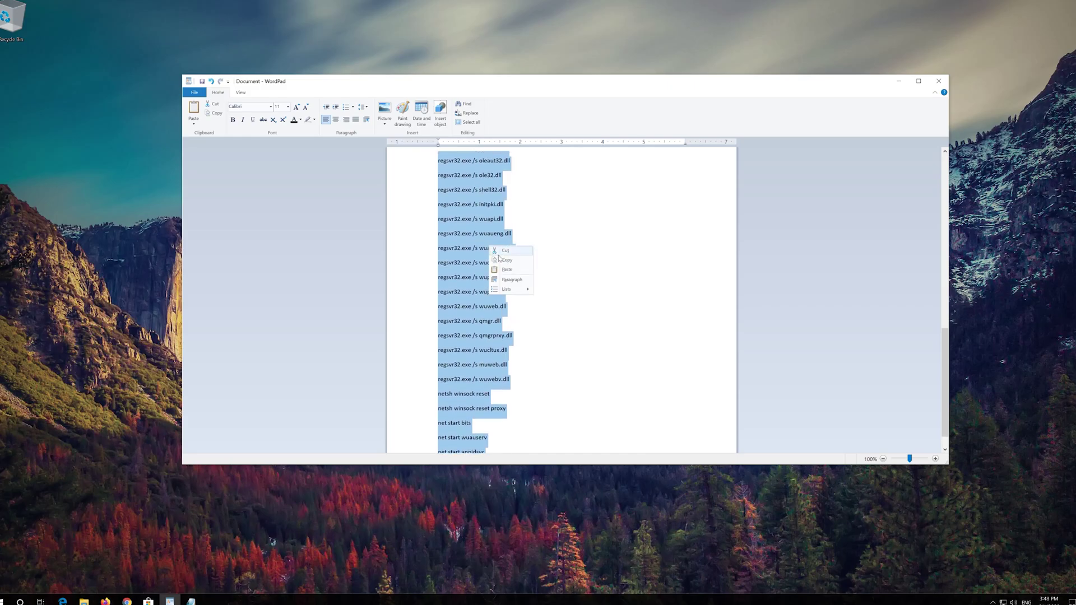
click(507, 260)
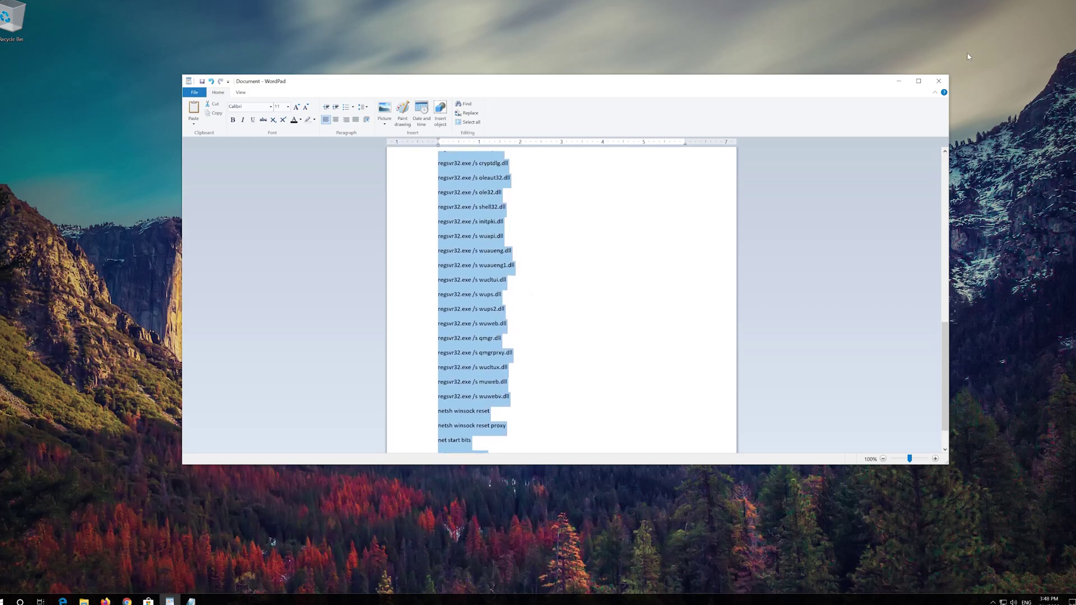
click(898, 81)
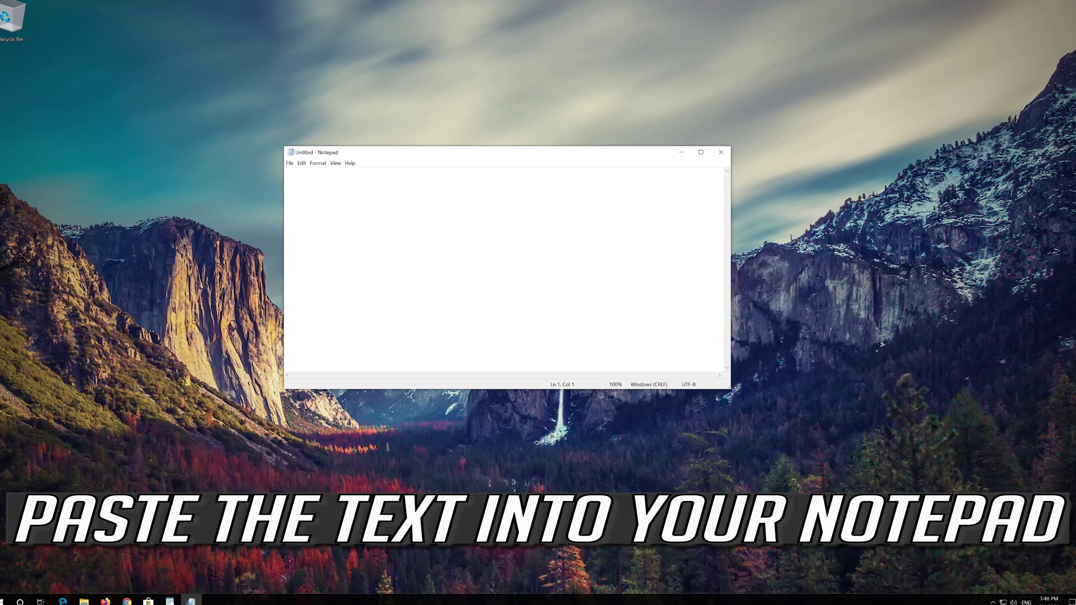
- Paste the copied regsvr32, netsh and net commands into the untitled Notepad document
click(301, 163)
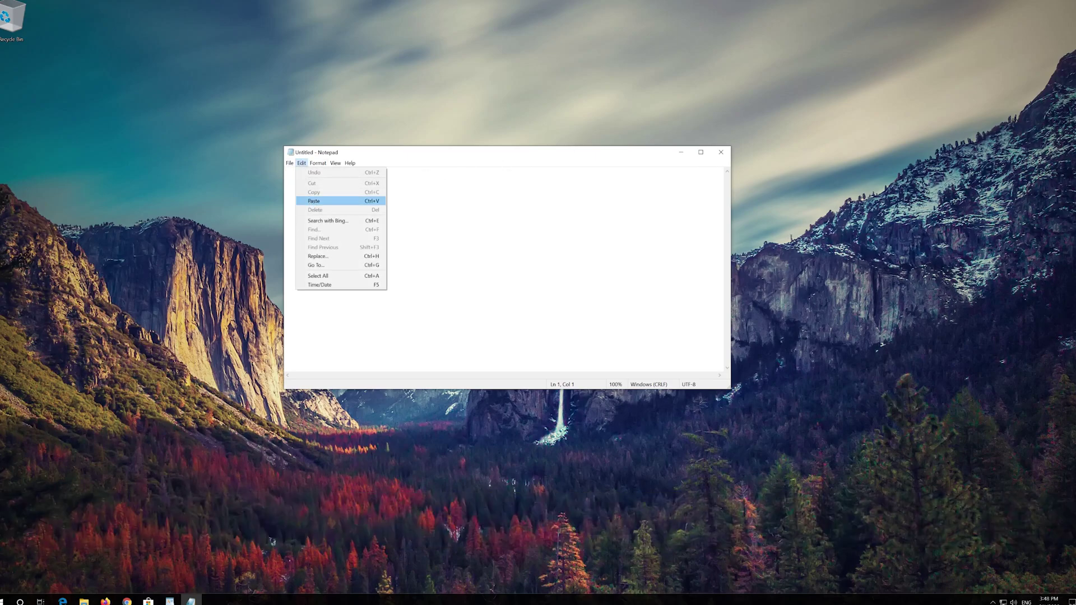
click(344, 201)
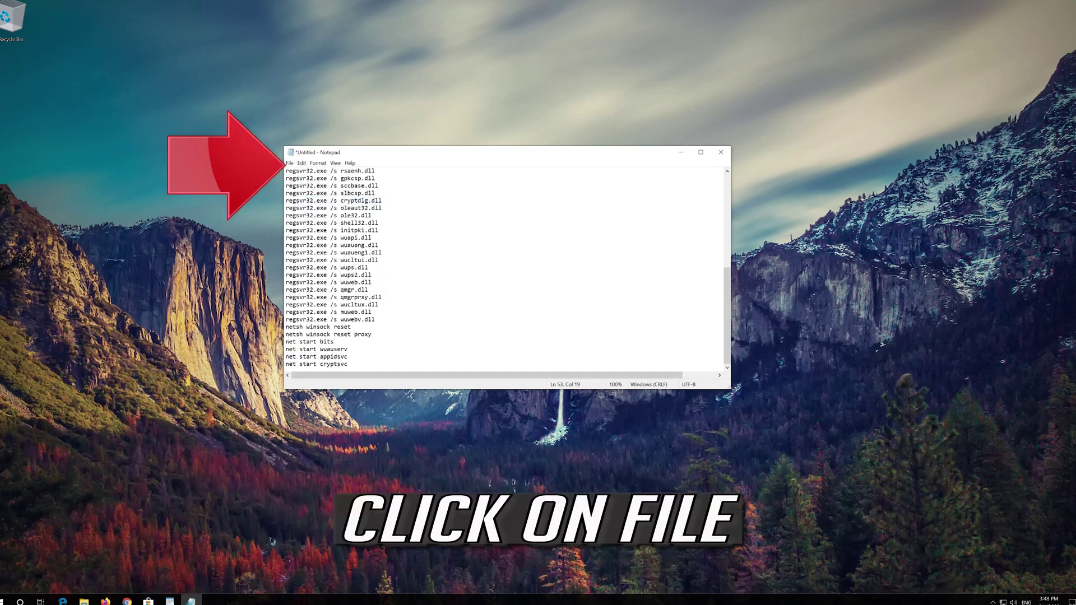
click(289, 164)
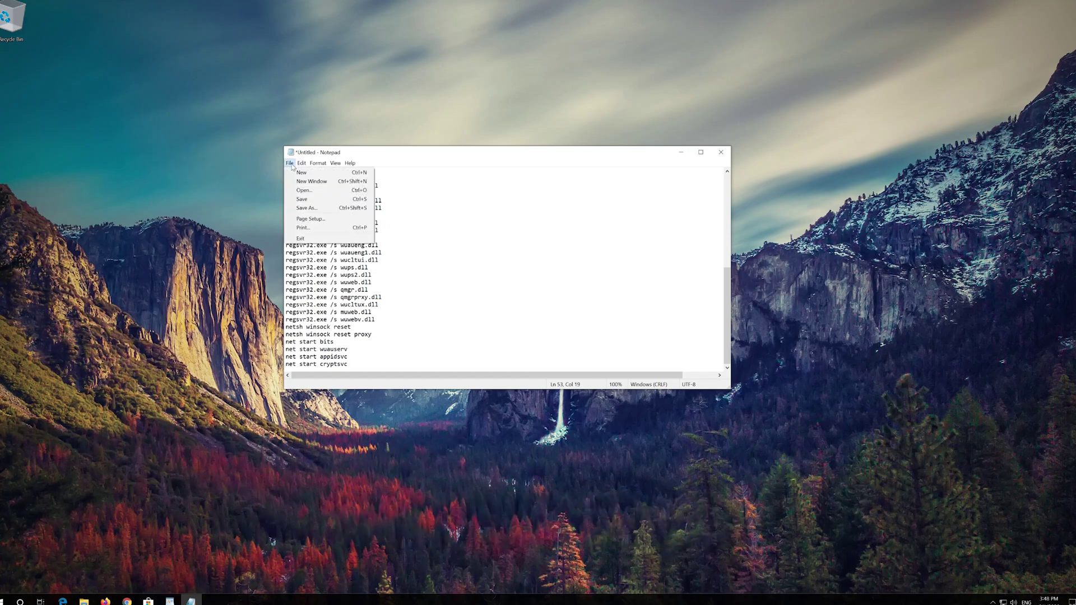
- Save the script to the Desktop as fix.bat with file type All Files
click(310, 208)
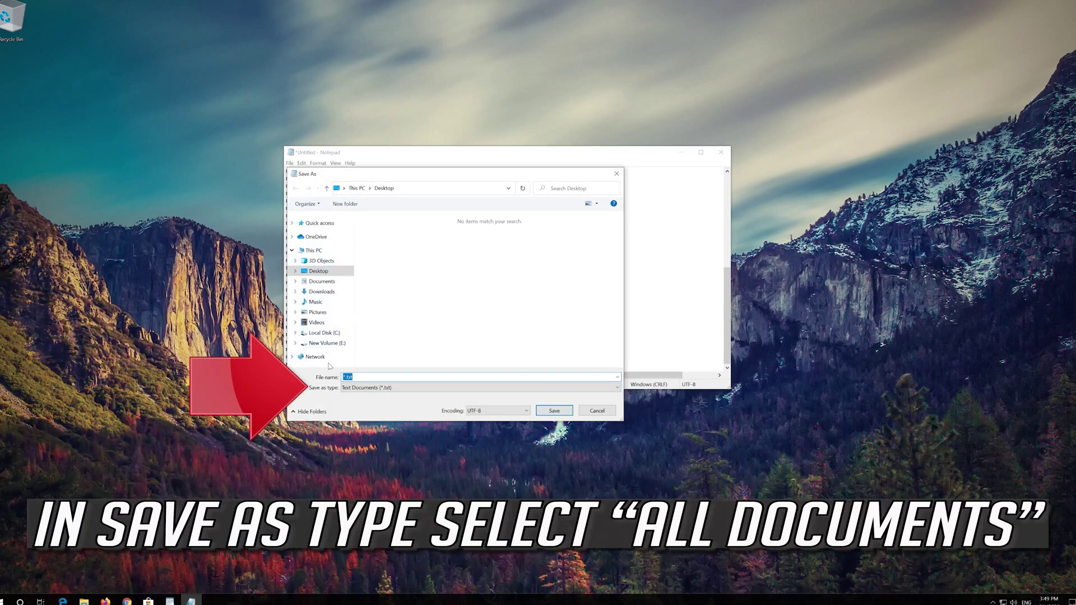
click(363, 389)
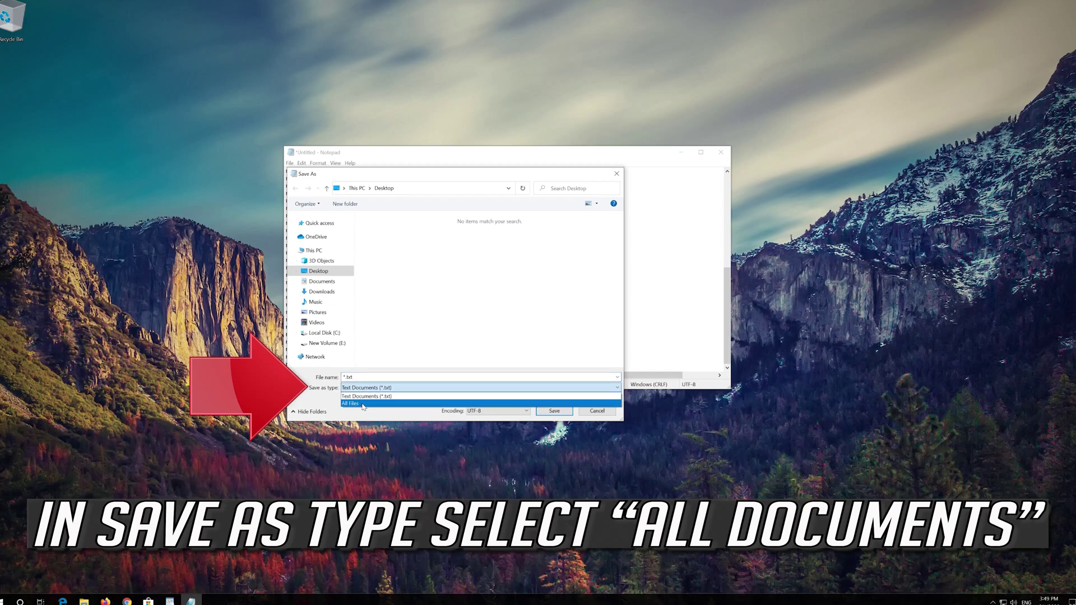
click(361, 404)
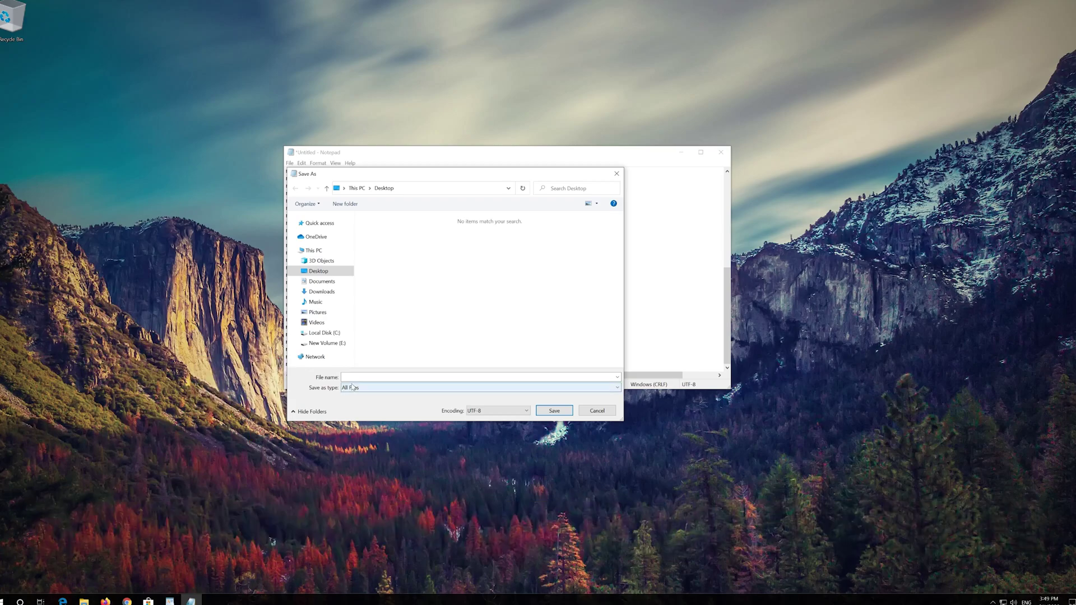
click(352, 377)
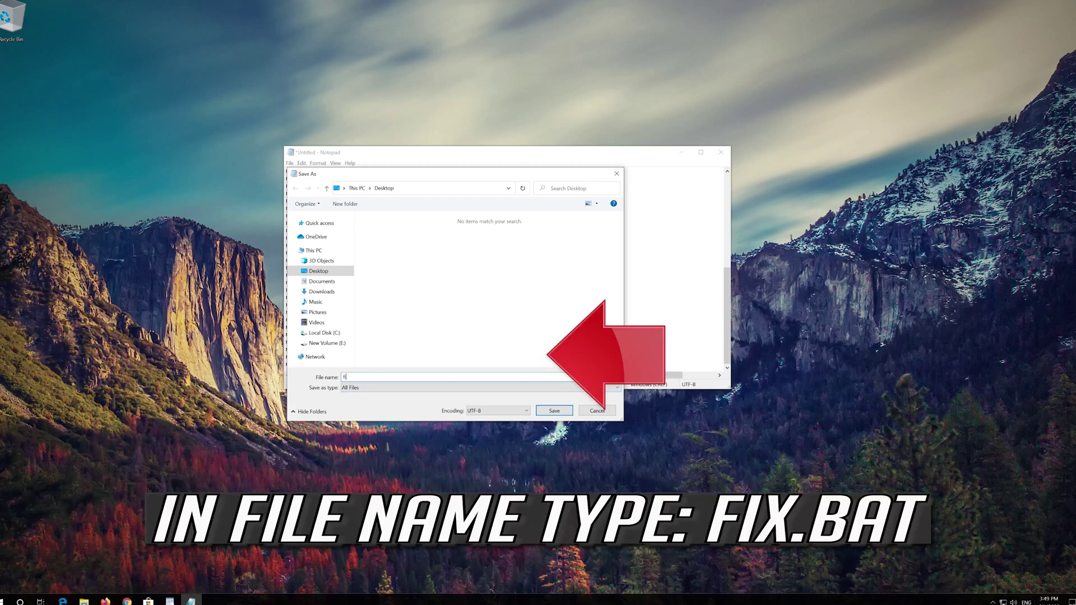
text(fix.bat)
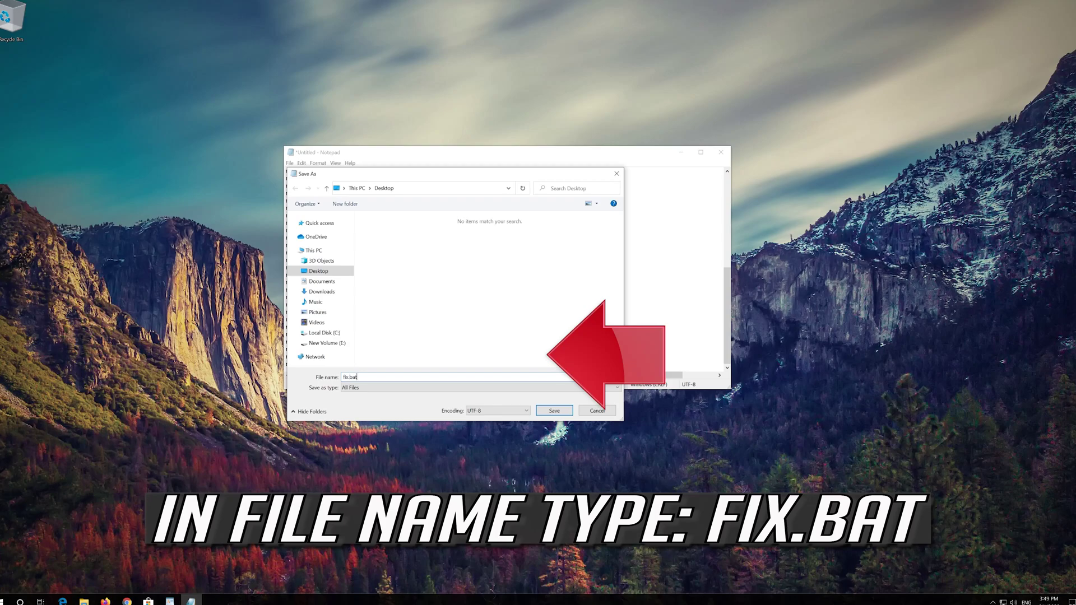
click(555, 411)
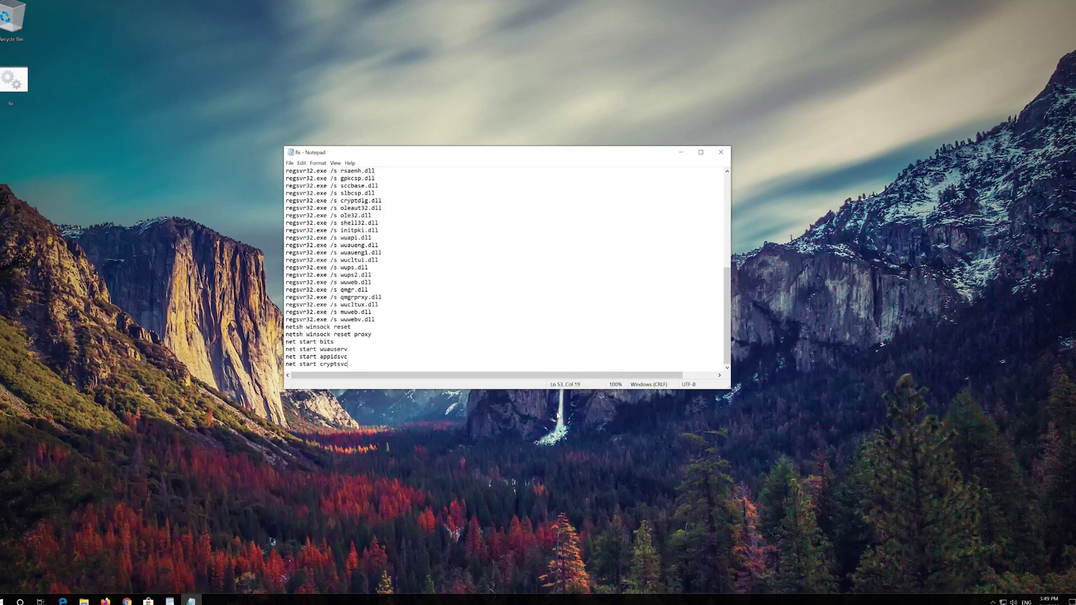
- Close Notepad and run fix.bat as administrator, approving the Command Processor UAC prompt
click(722, 151)
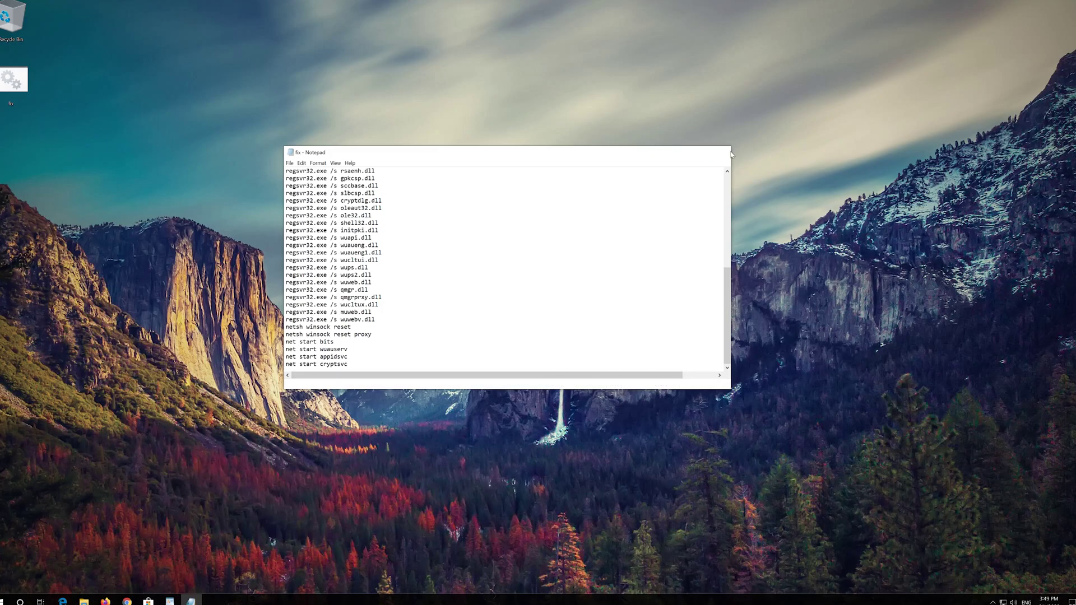
right_click(2, 79)
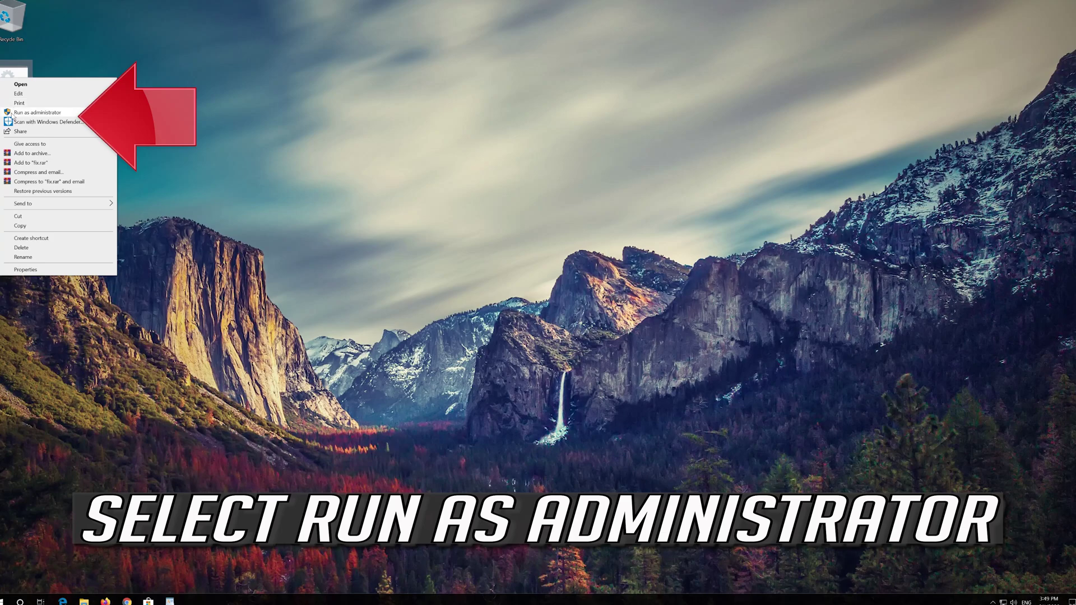
click(54, 114)
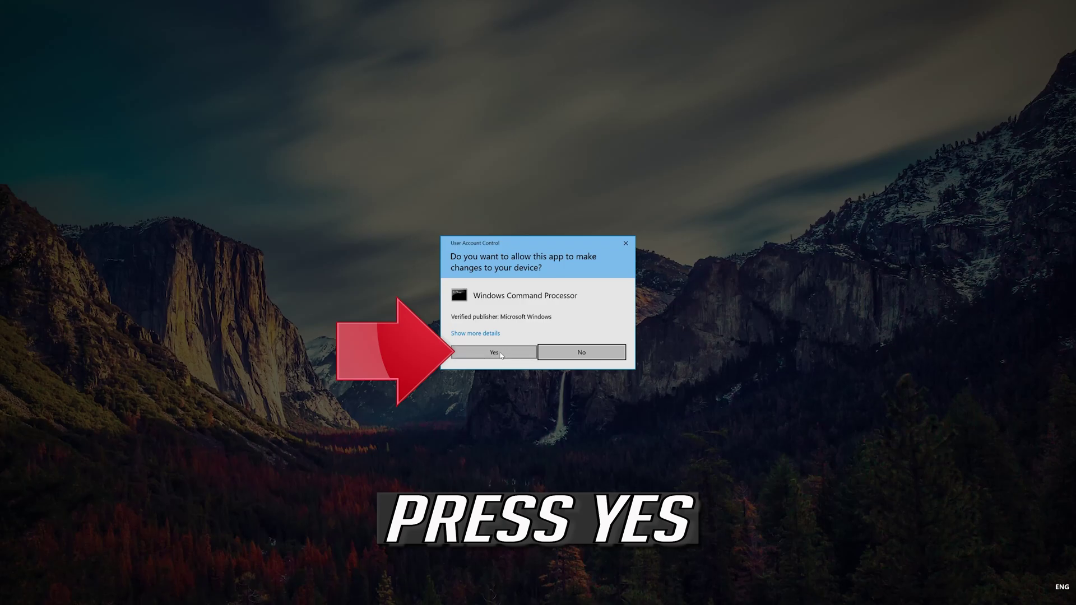
click(495, 352)
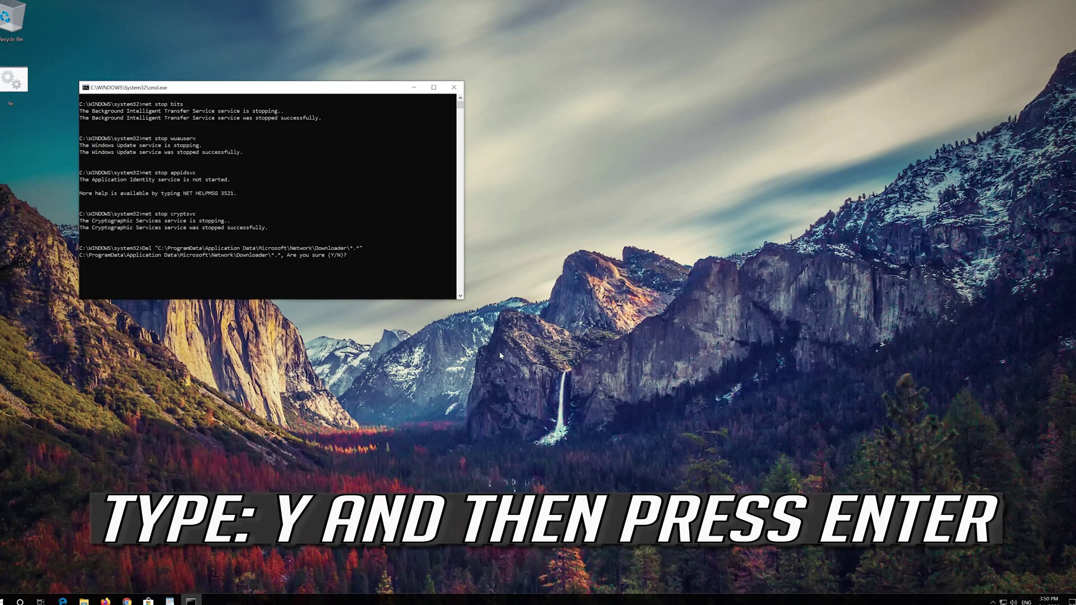
- Answer y to confirm deleting the Downloader files so fix.bat runs to completion
text(y)
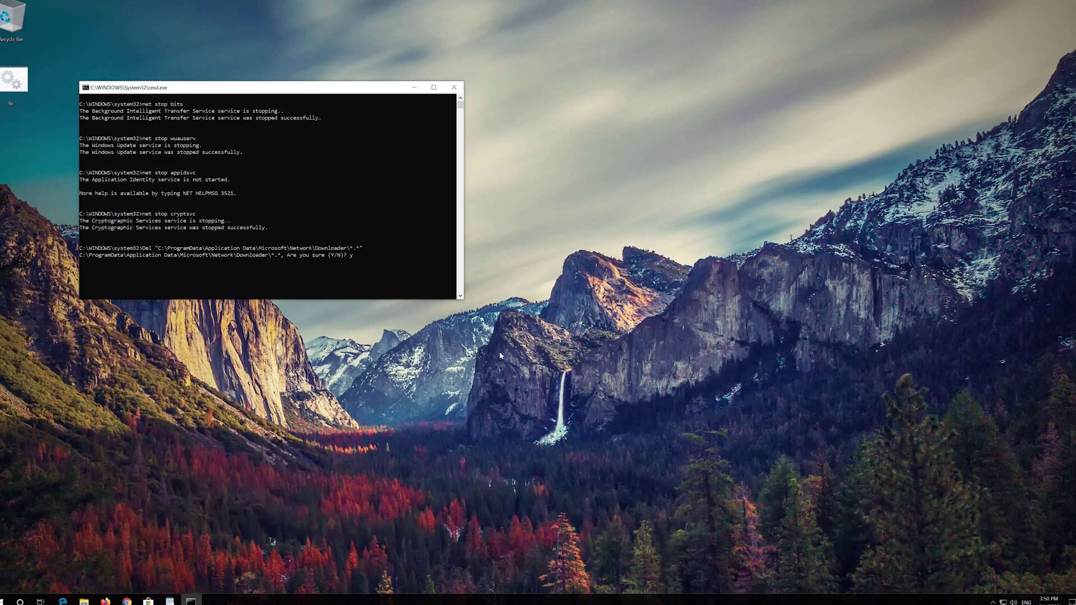
key(Return)
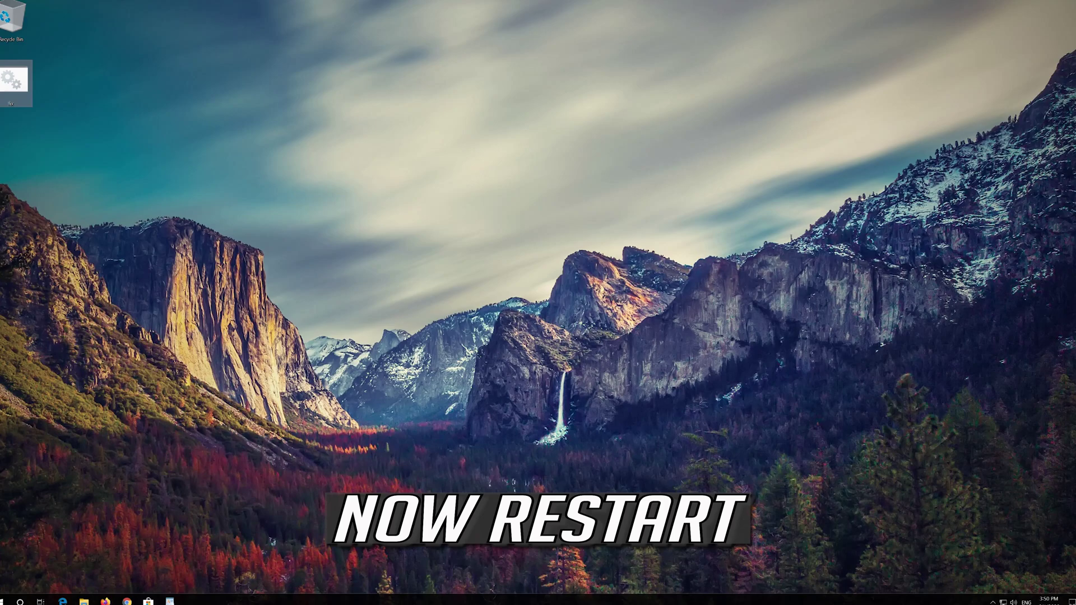
- Restart the PC, then open Settings > Update & Security so Windows Update checks for updates
click(5, 600)
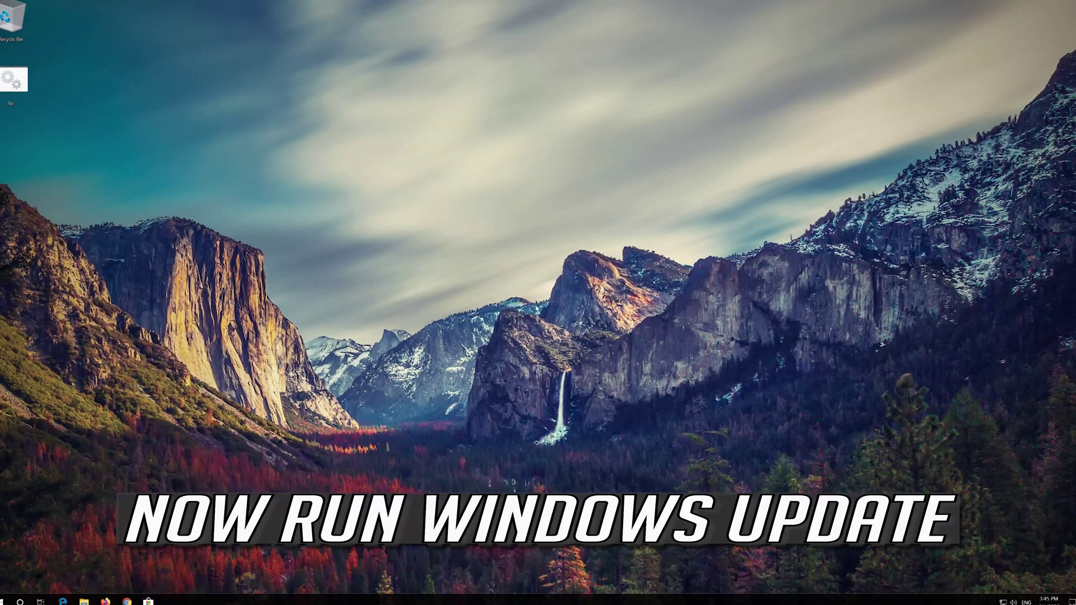
key(super)
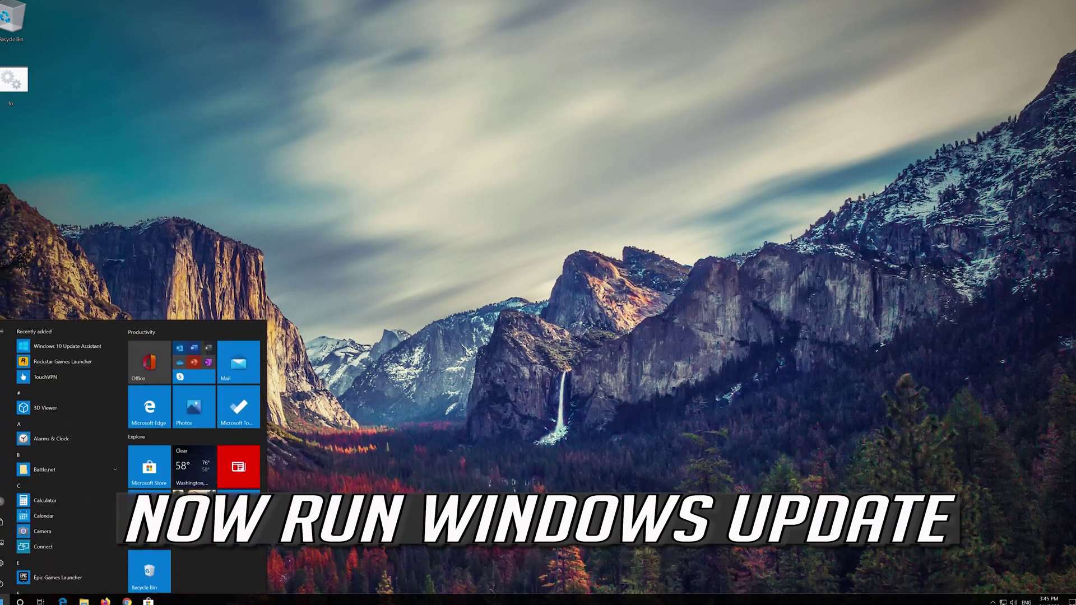
click(14, 562)
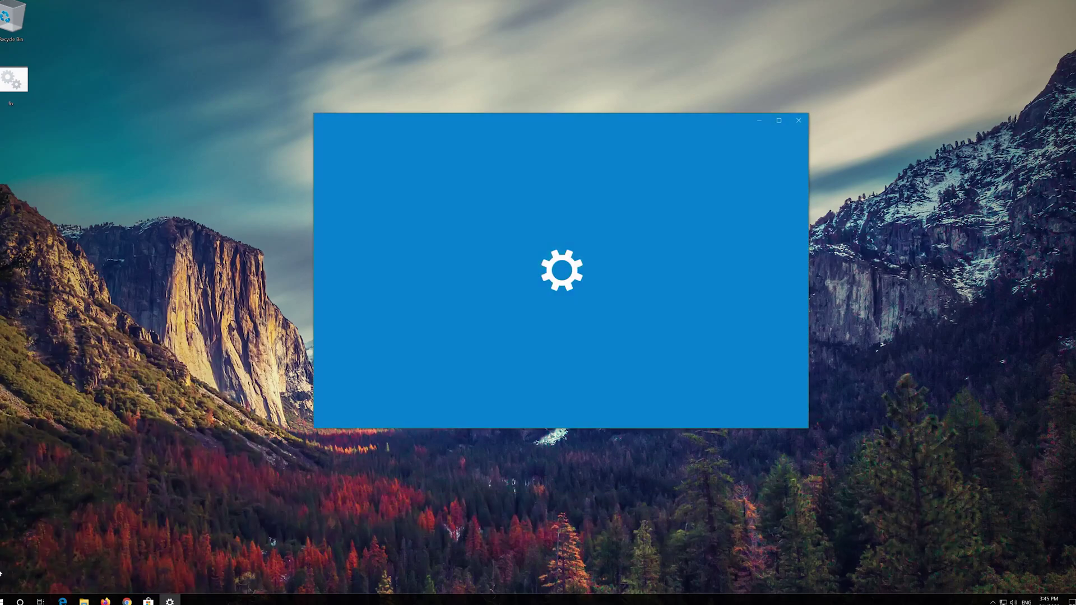
click(474, 367)
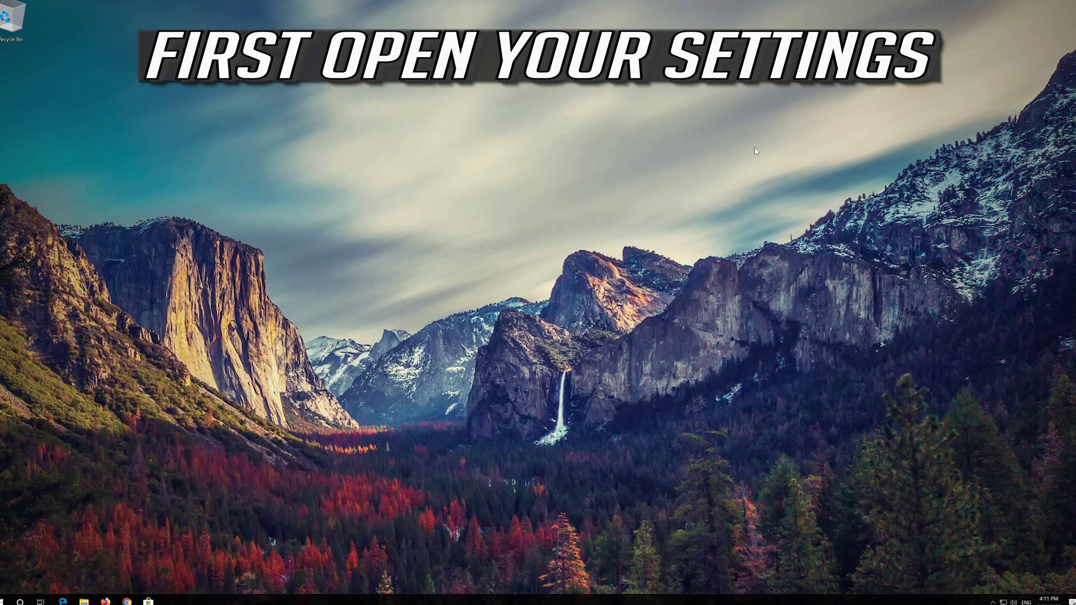
- Reopen Settings and Update & Security to see the pending KB4497165 update for Version 1909
key(super)
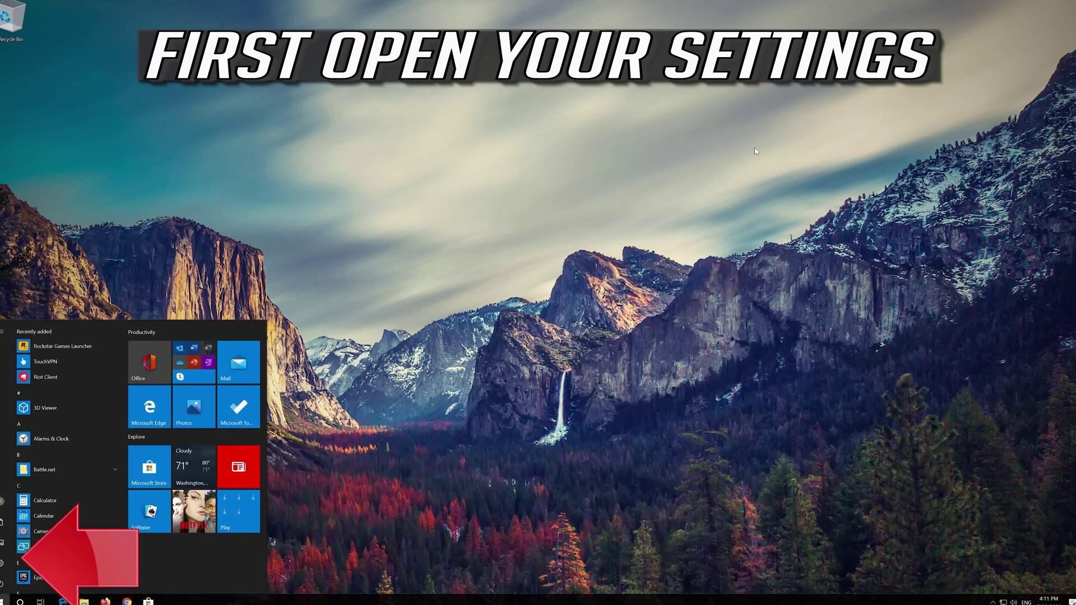
click(5, 566)
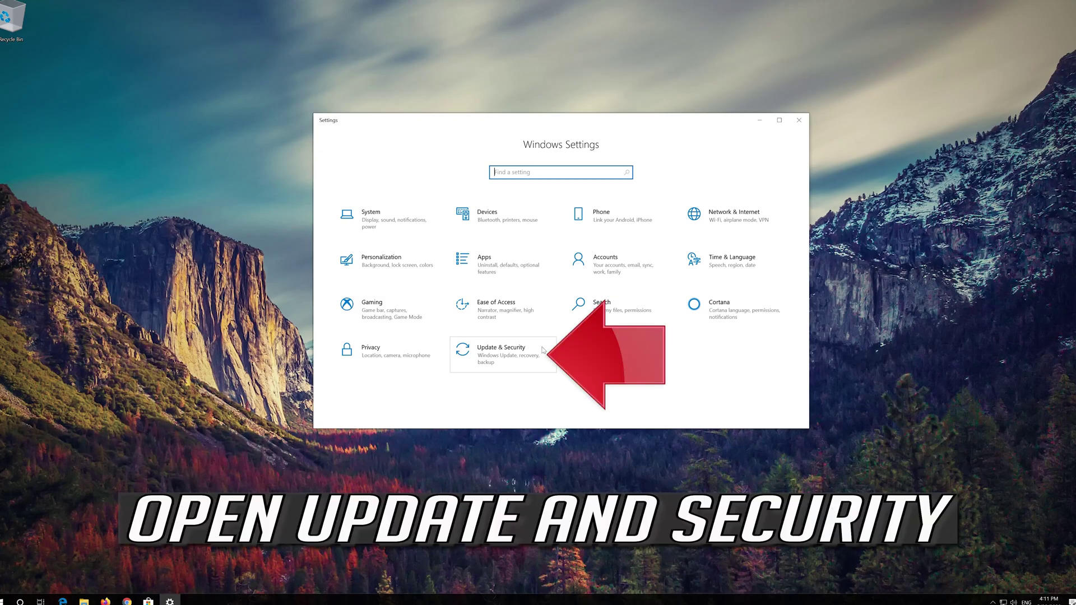
click(511, 359)
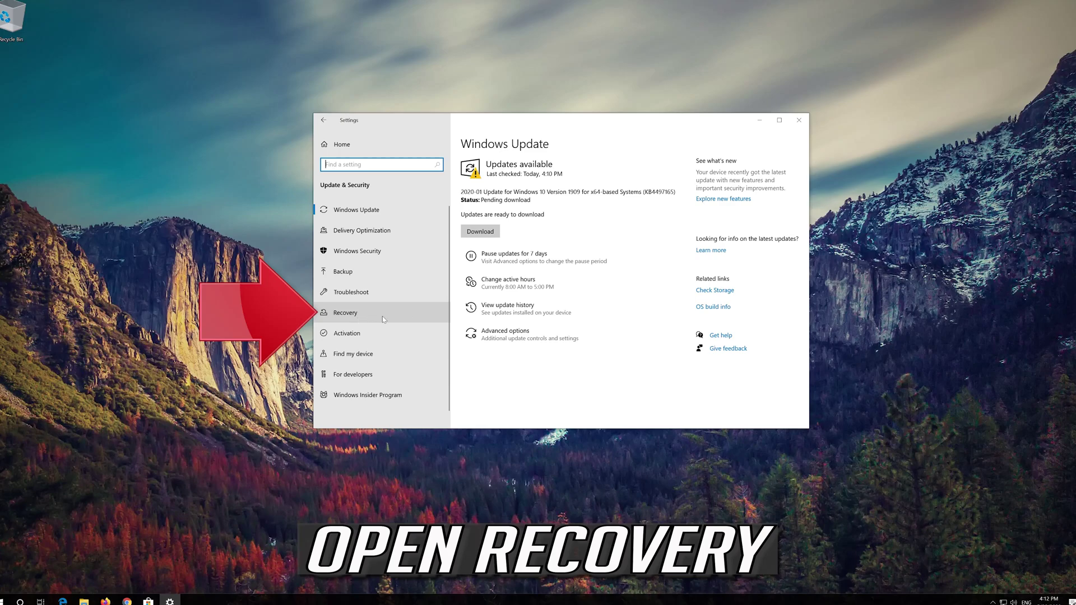
- Under Recovery, use Advanced startup's Restart now to reach the Choose an option screen
click(358, 319)
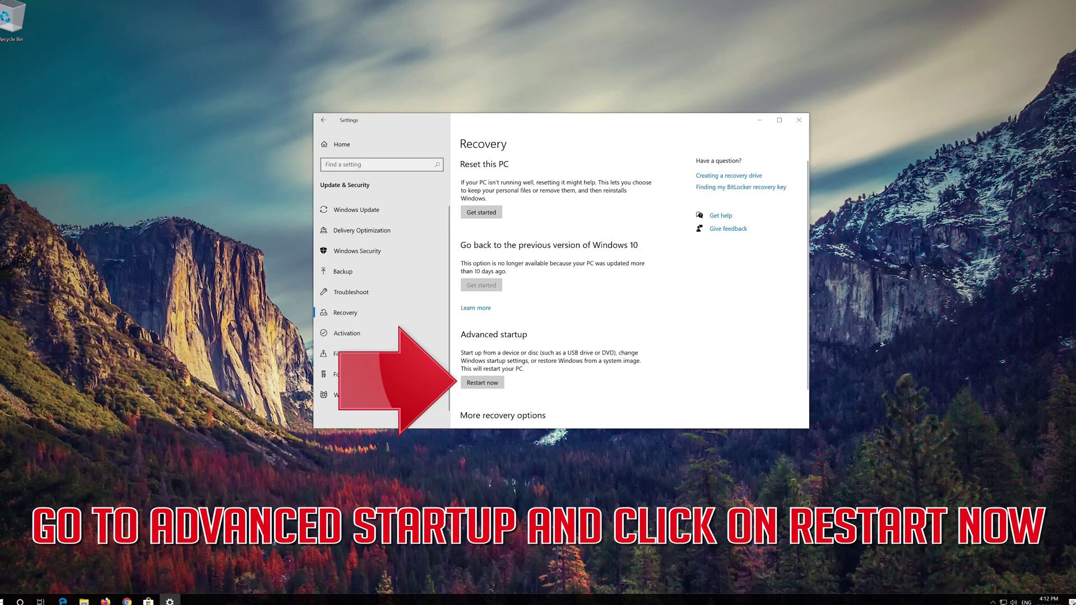
click(472, 386)
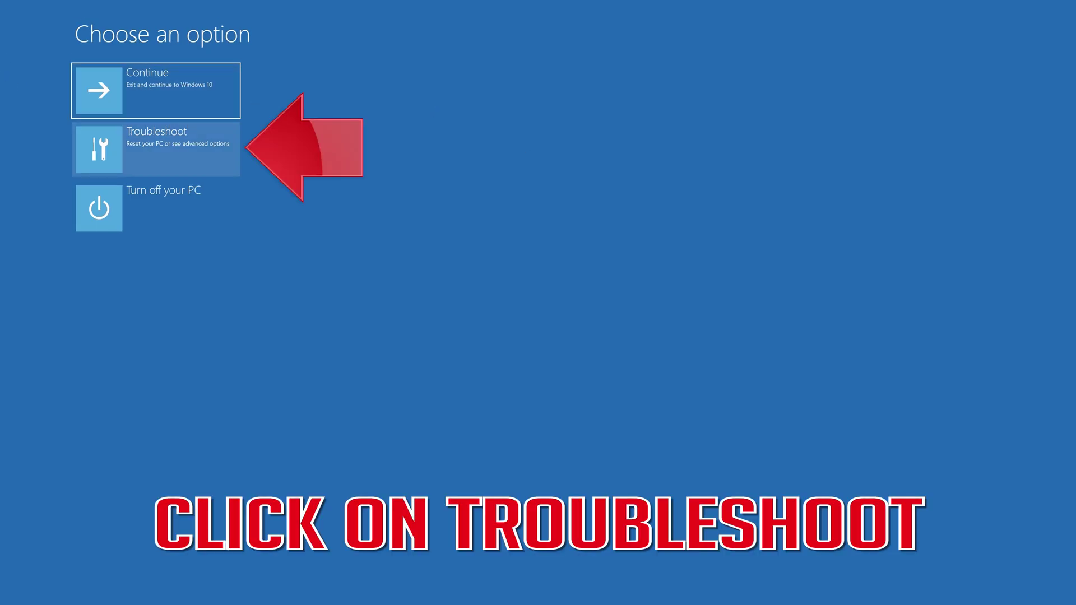
- Go to Troubleshoot > Advanced options > Startup Settings, restart, and pick F4 for Safe Mode
click(149, 152)
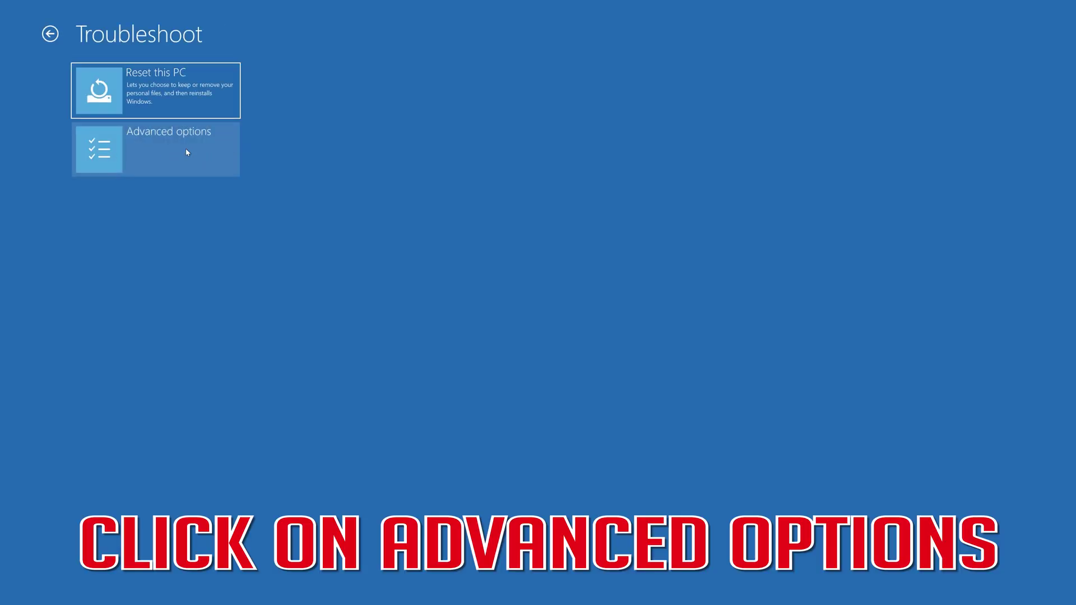
click(156, 152)
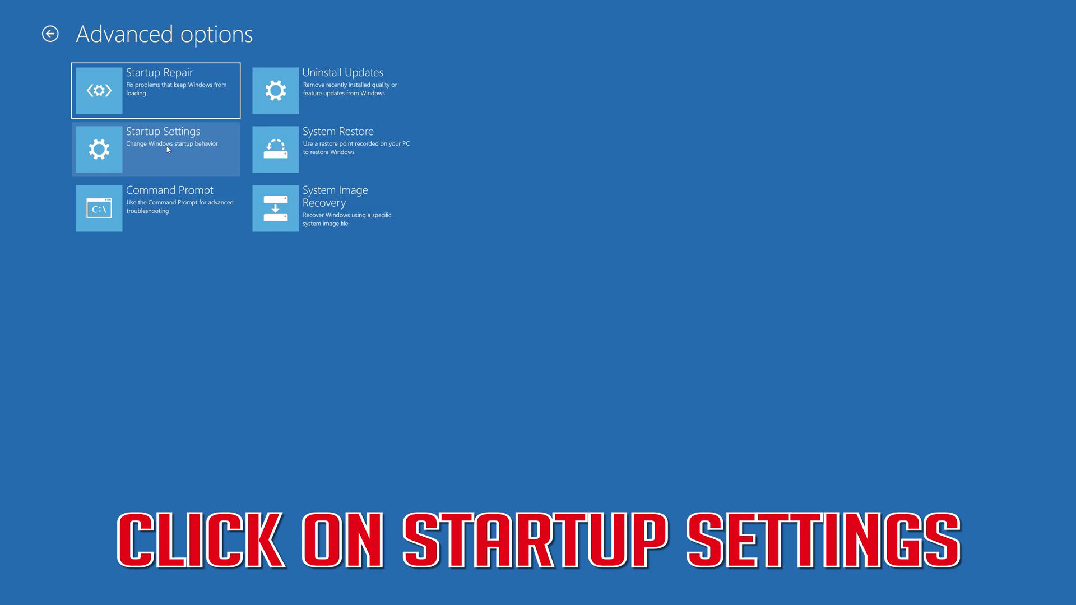
click(167, 149)
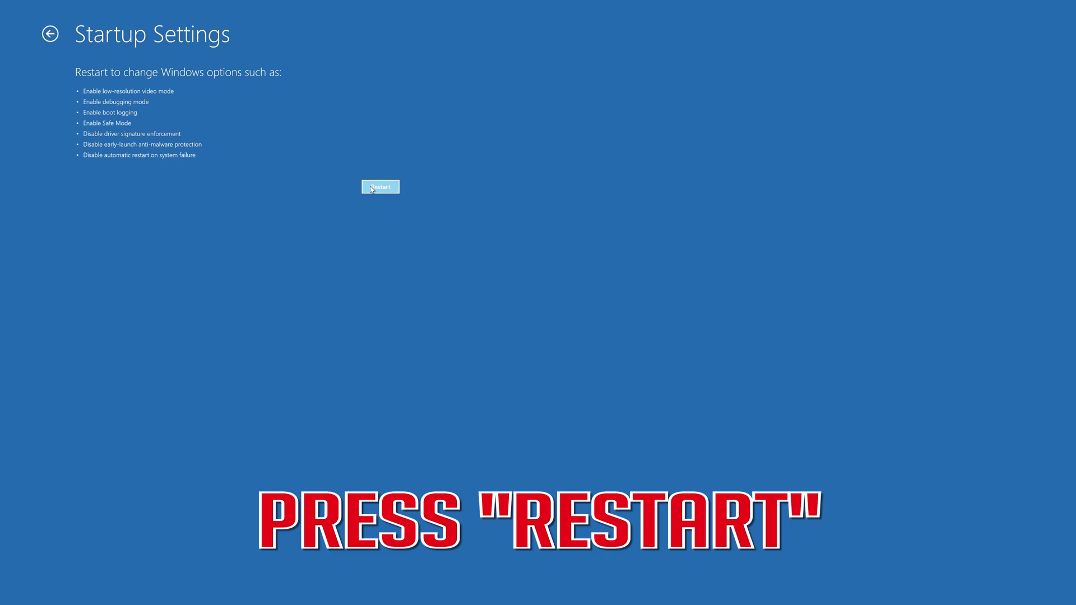
click(371, 188)
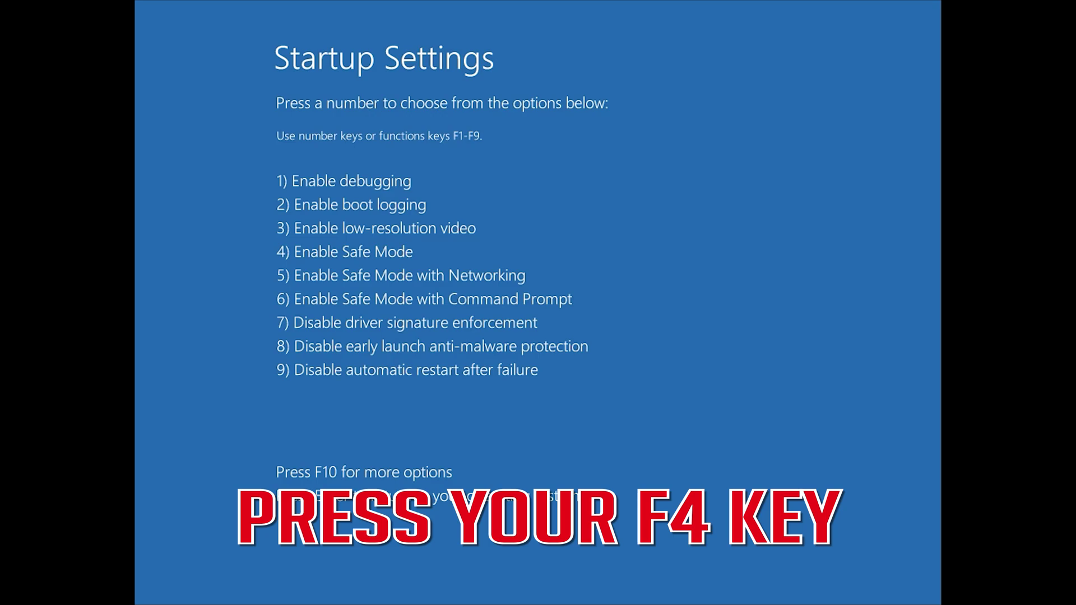
key(F4)
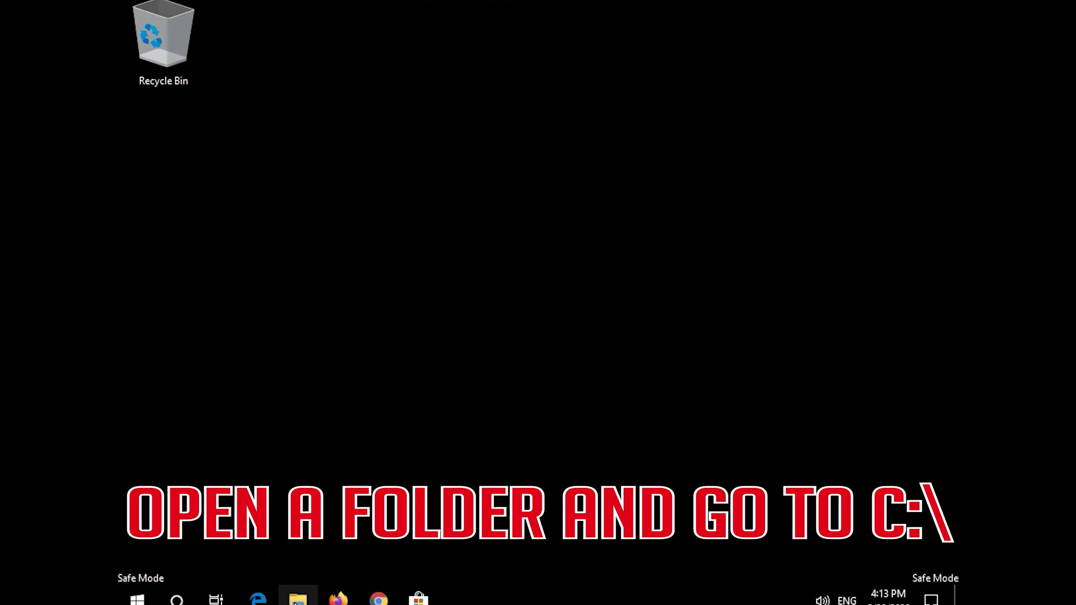
- Open File Explorer, browse to C:\Windows and select the SoftwareDistribution folder
click(296, 600)
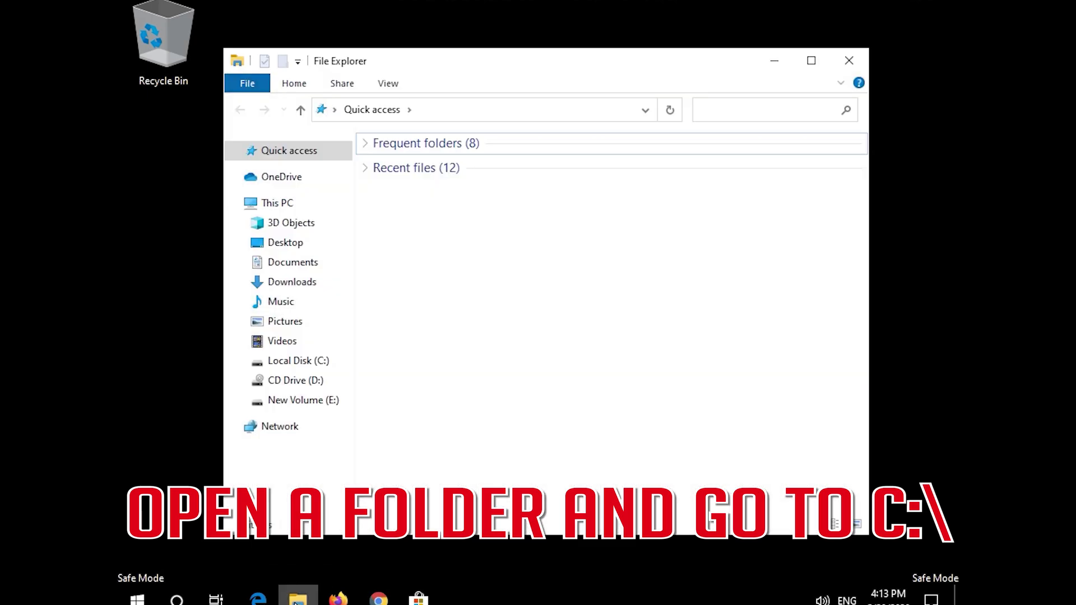
click(307, 365)
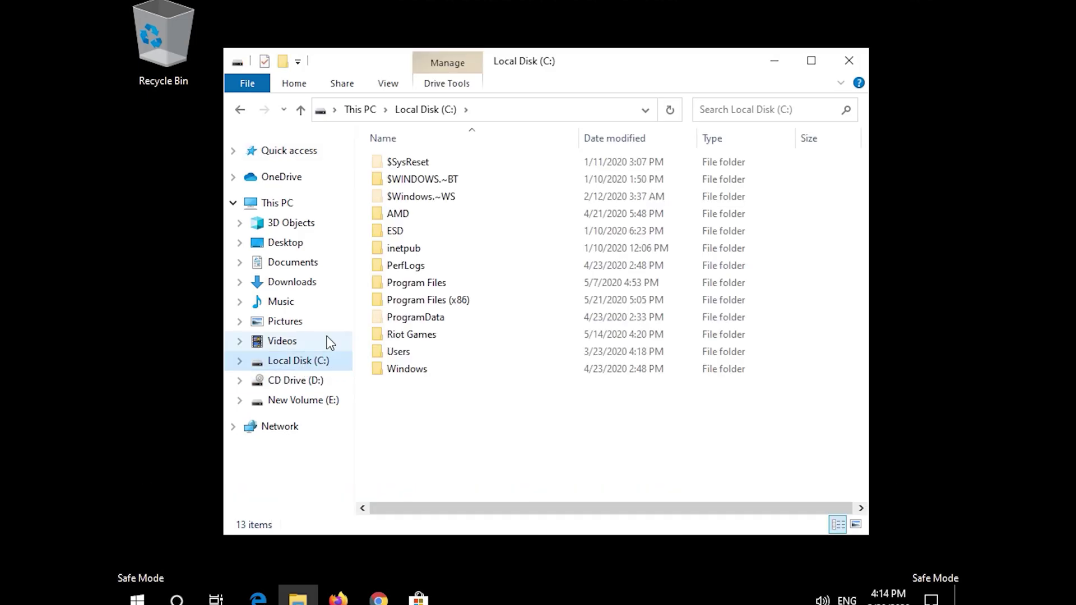
double_click(447, 370)
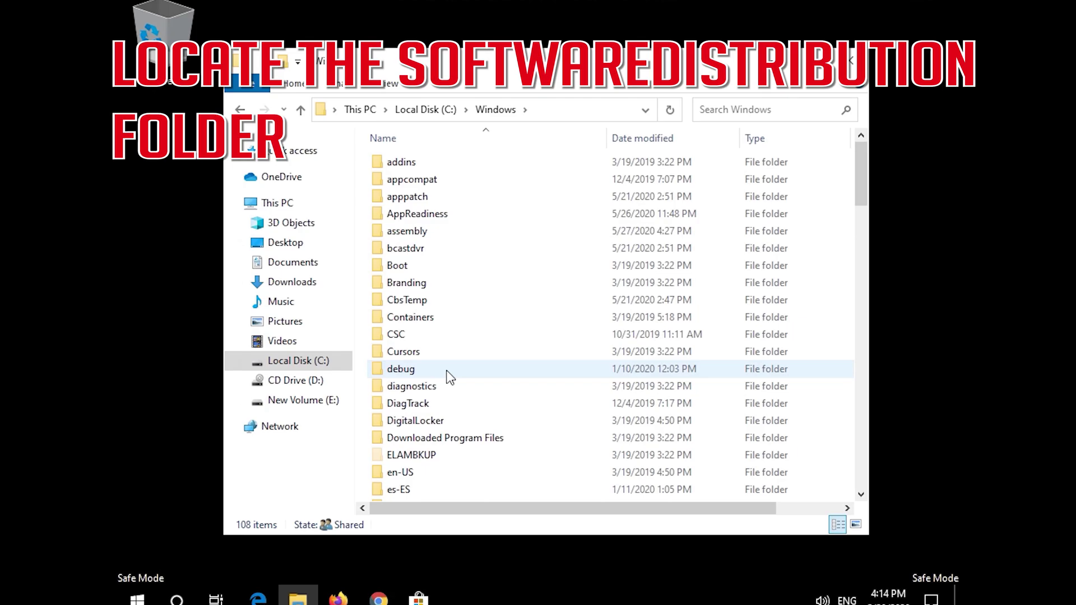
scroll(449, 376, down, 18)
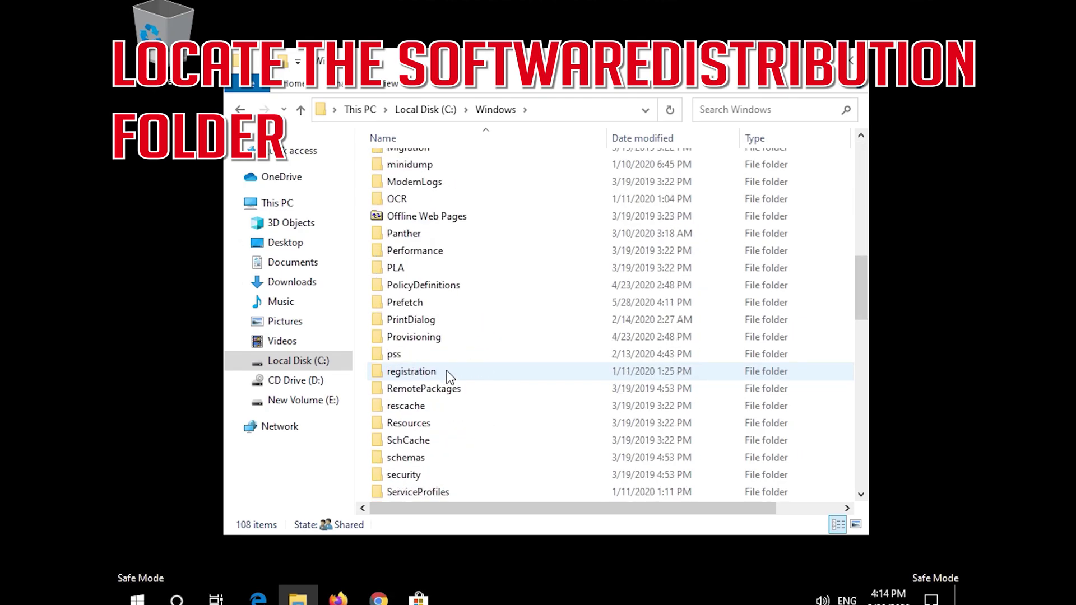
scroll(449, 377, up, 2)
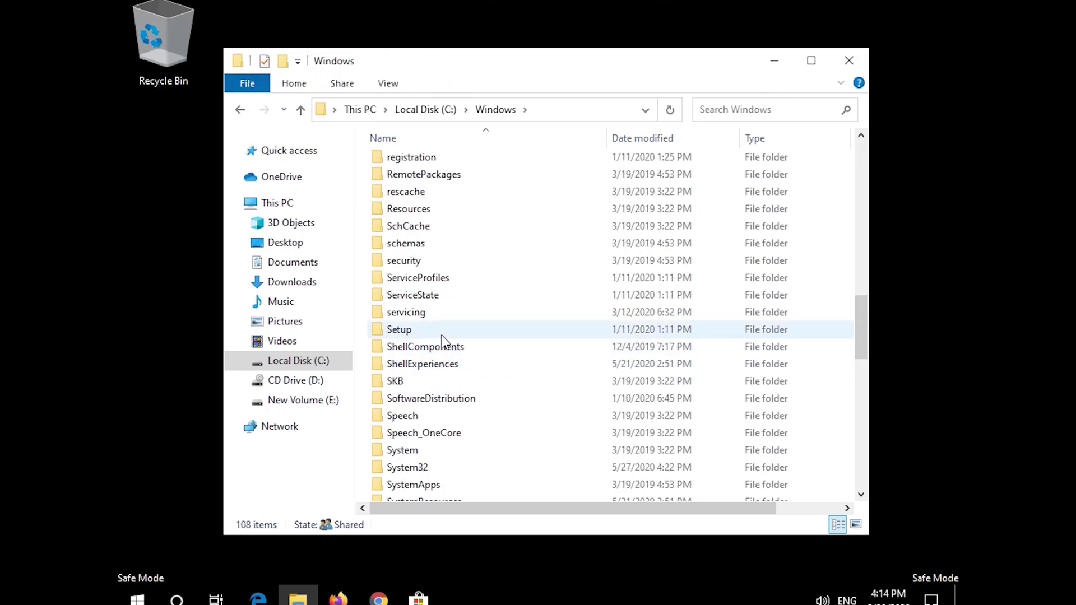
click(422, 398)
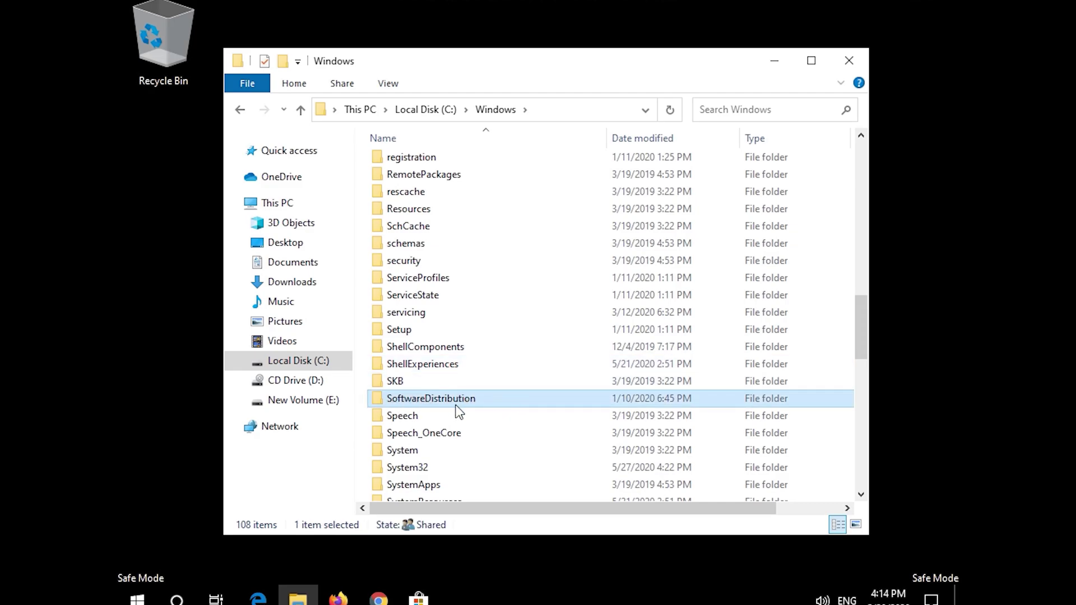
- Delete the SoftwareDistribution folder from C:\Windows and close File Explorer
right_click(493, 399)
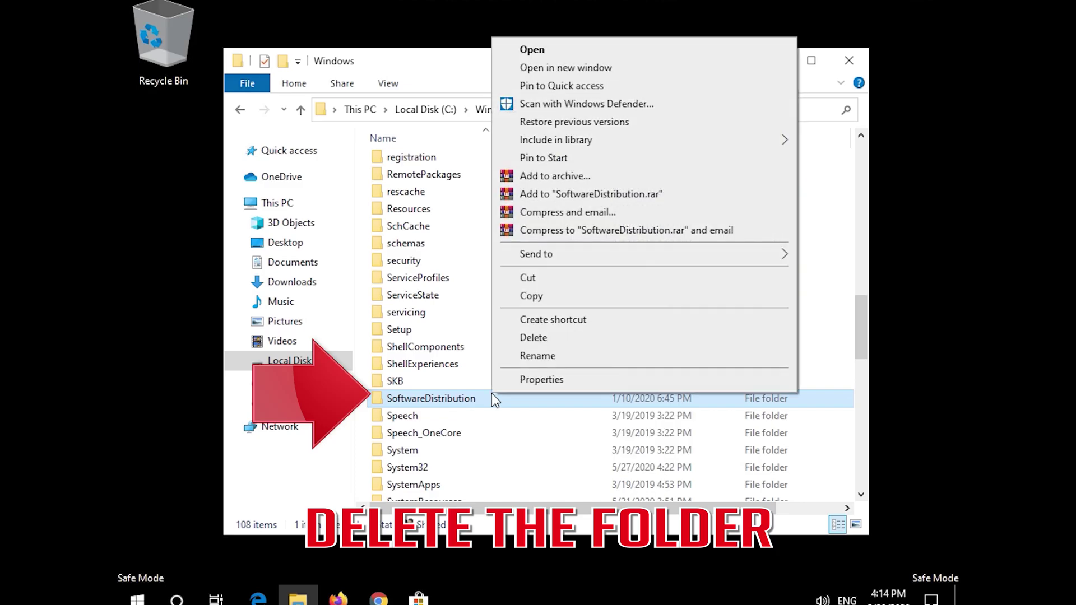
click(570, 338)
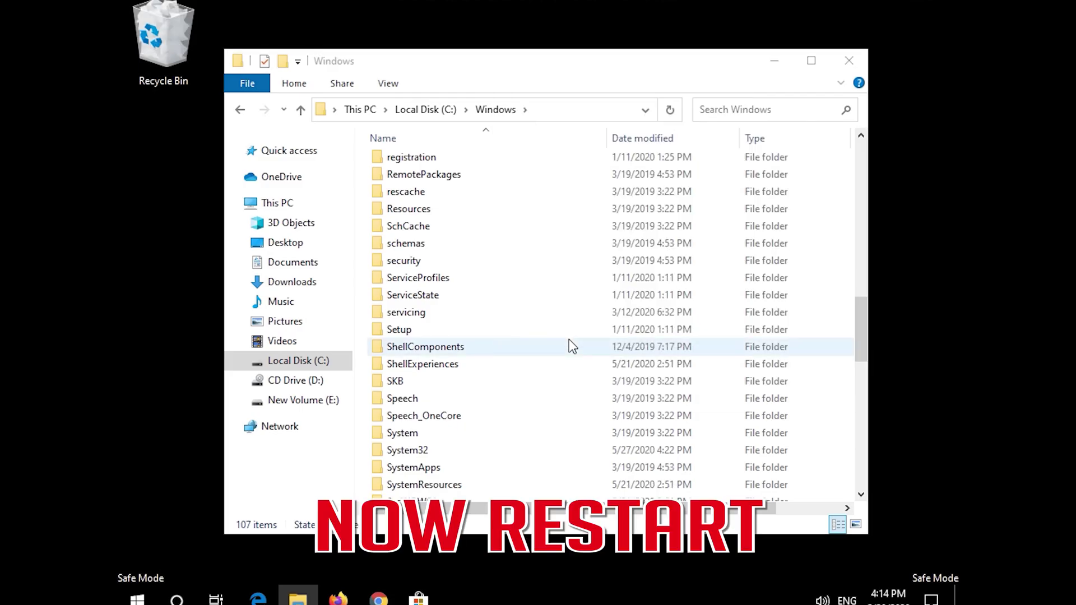
click(864, 65)
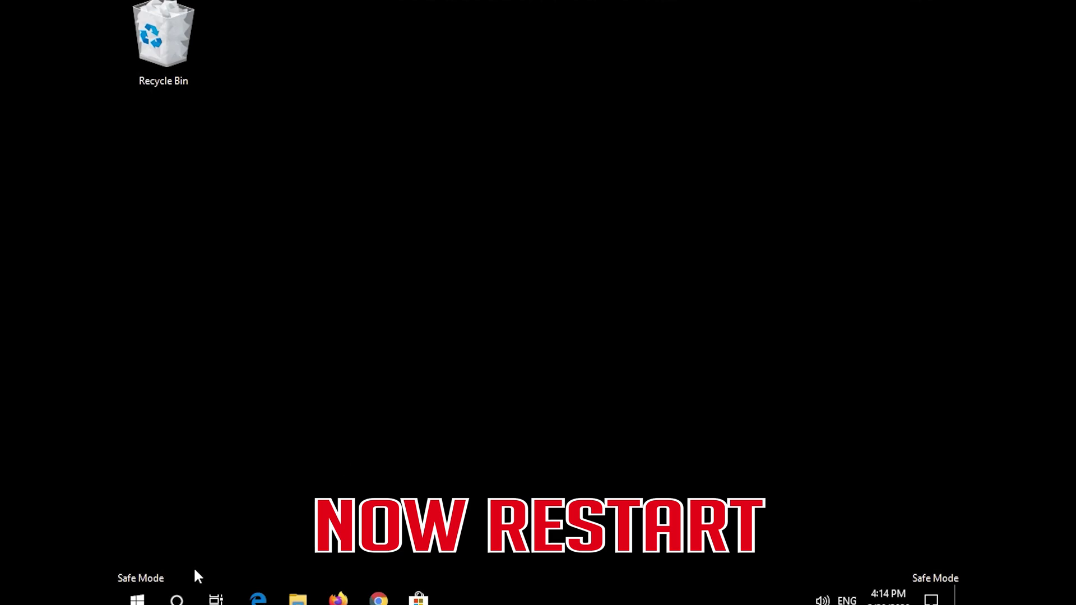
- Restart the PC from the Start menu's Power options to leave Safe Mode
click(131, 594)
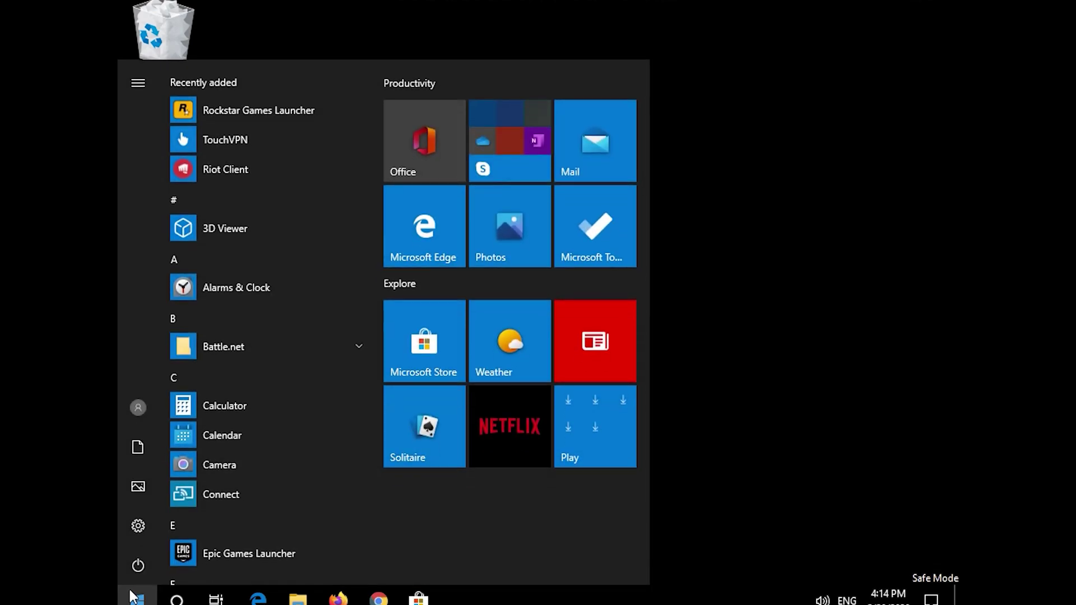
click(130, 574)
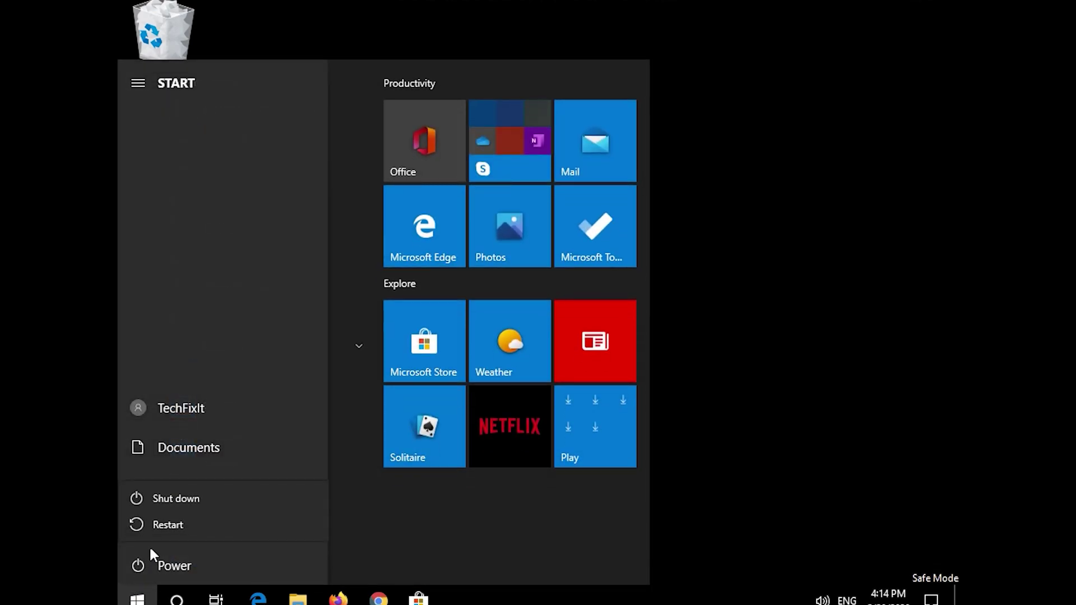
click(160, 525)
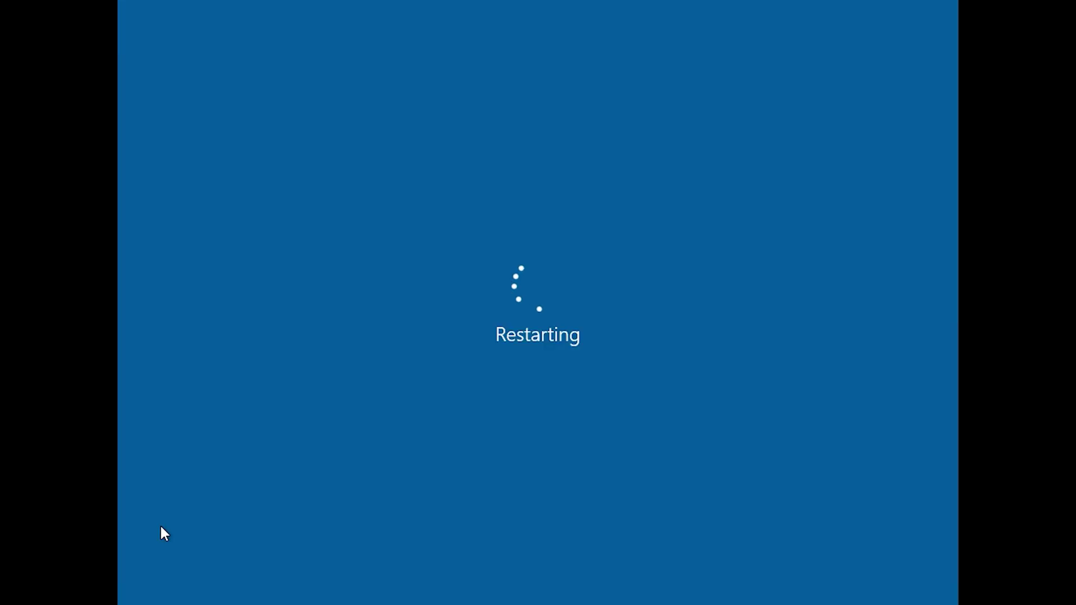